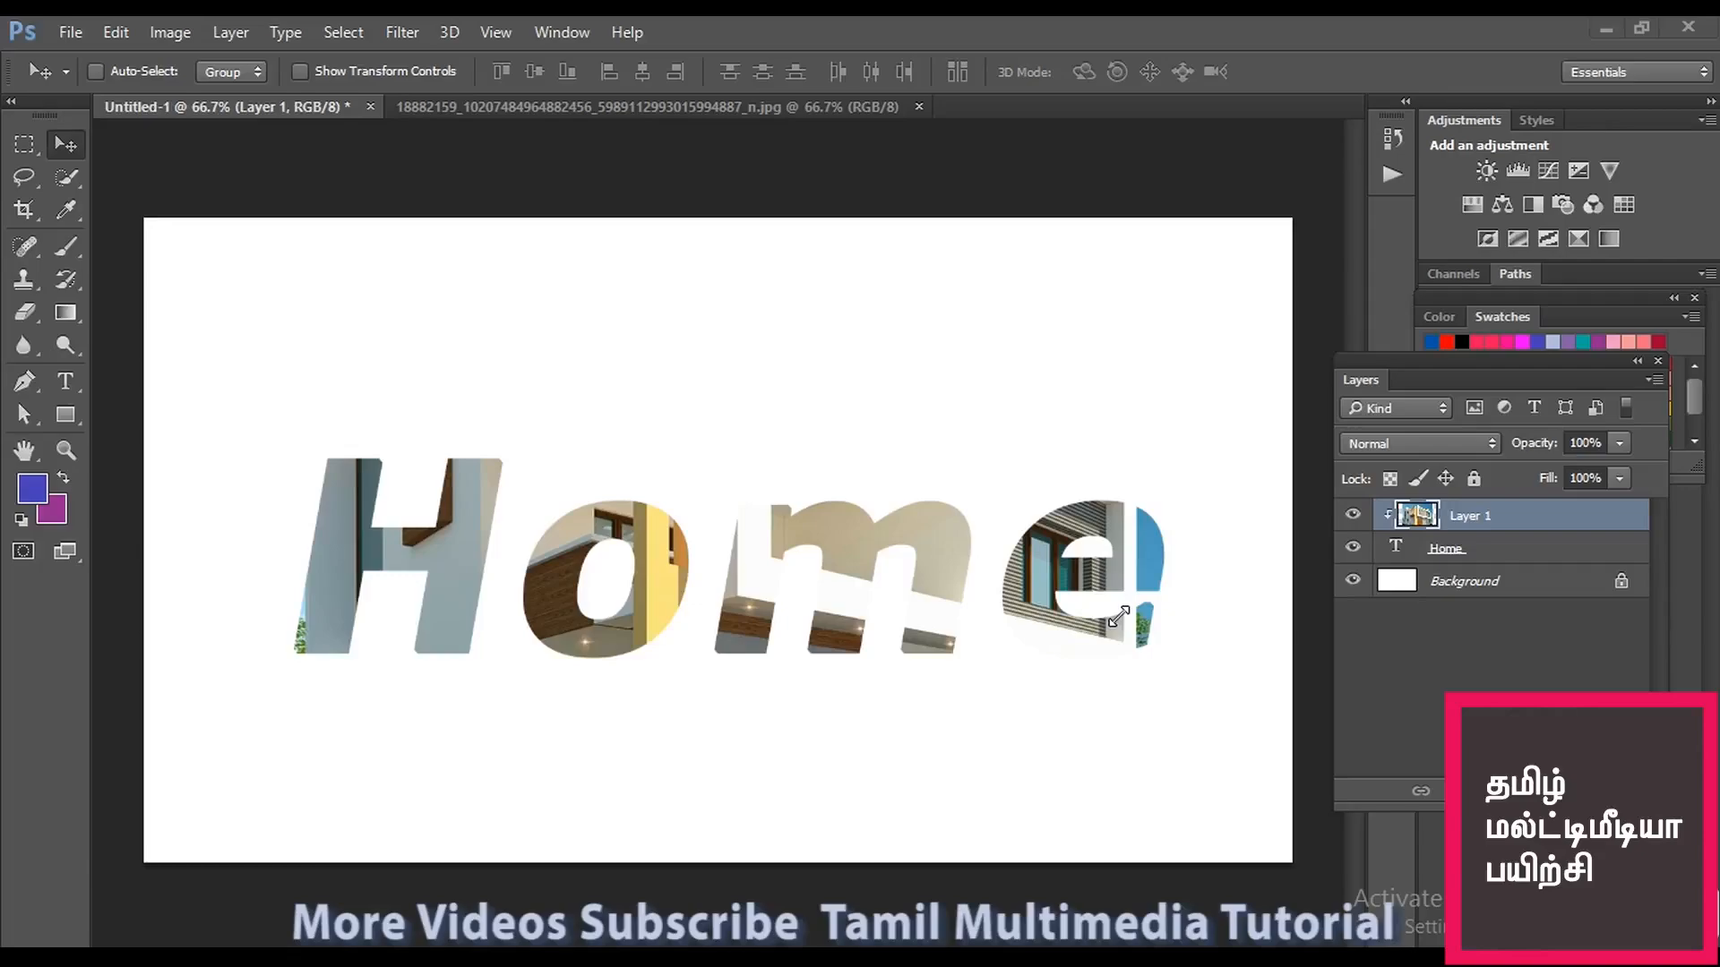
# Undo the house photo's clipping mask and layer reordering, and delete the photo layer.
pyautogui.hotkey('ctrl', 'alt', 'z')
pyautogui.hotkey('ctrl', 'alt', 'z')
pyautogui.hotkey('ctrl', 'alt', 'z')
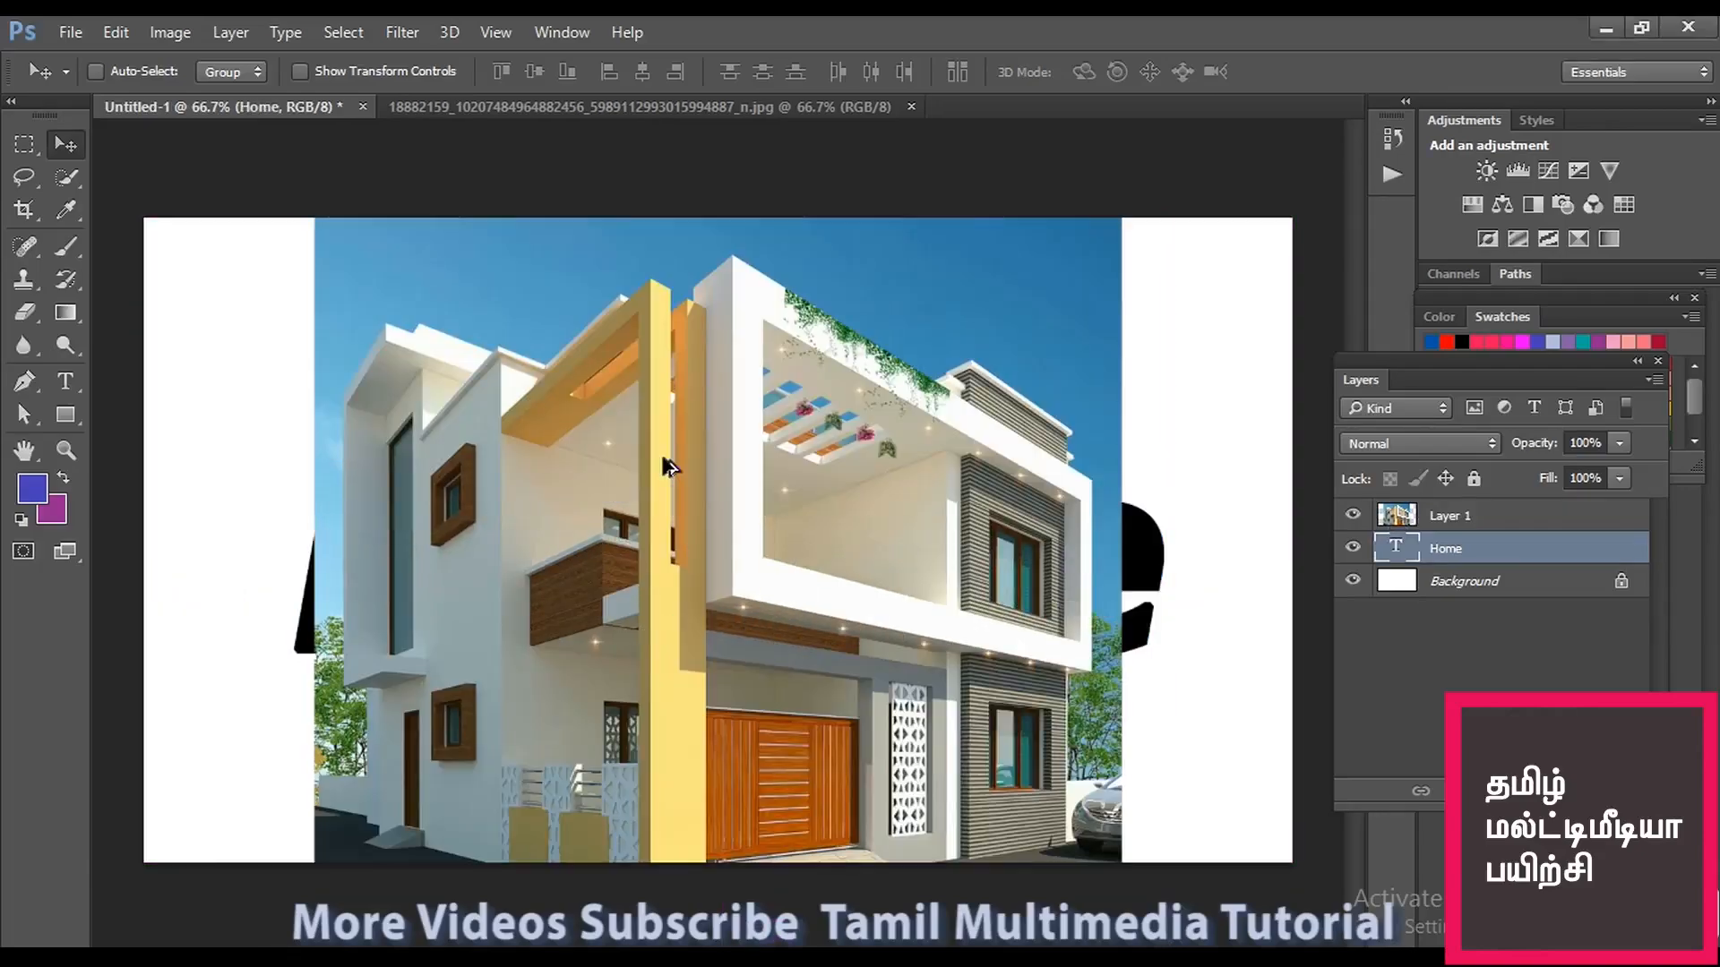
pyautogui.hotkey('ctrl', 'alt', 'z')
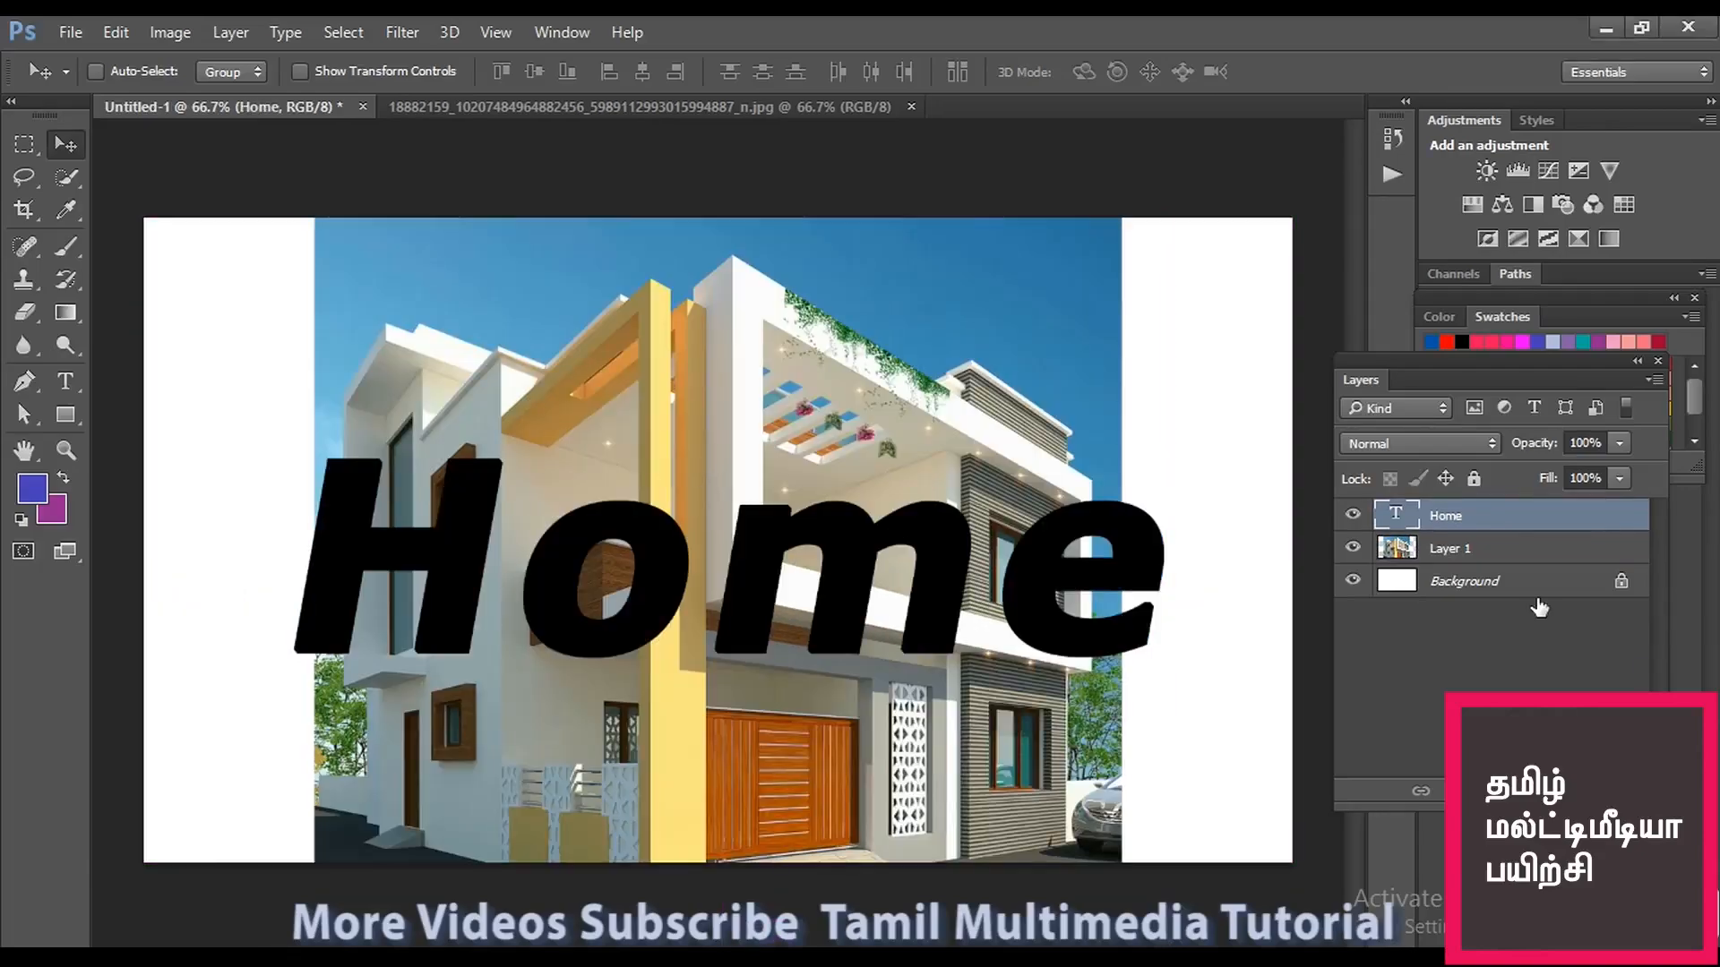
pyautogui.click(1505, 558)
pyautogui.press('Delete')
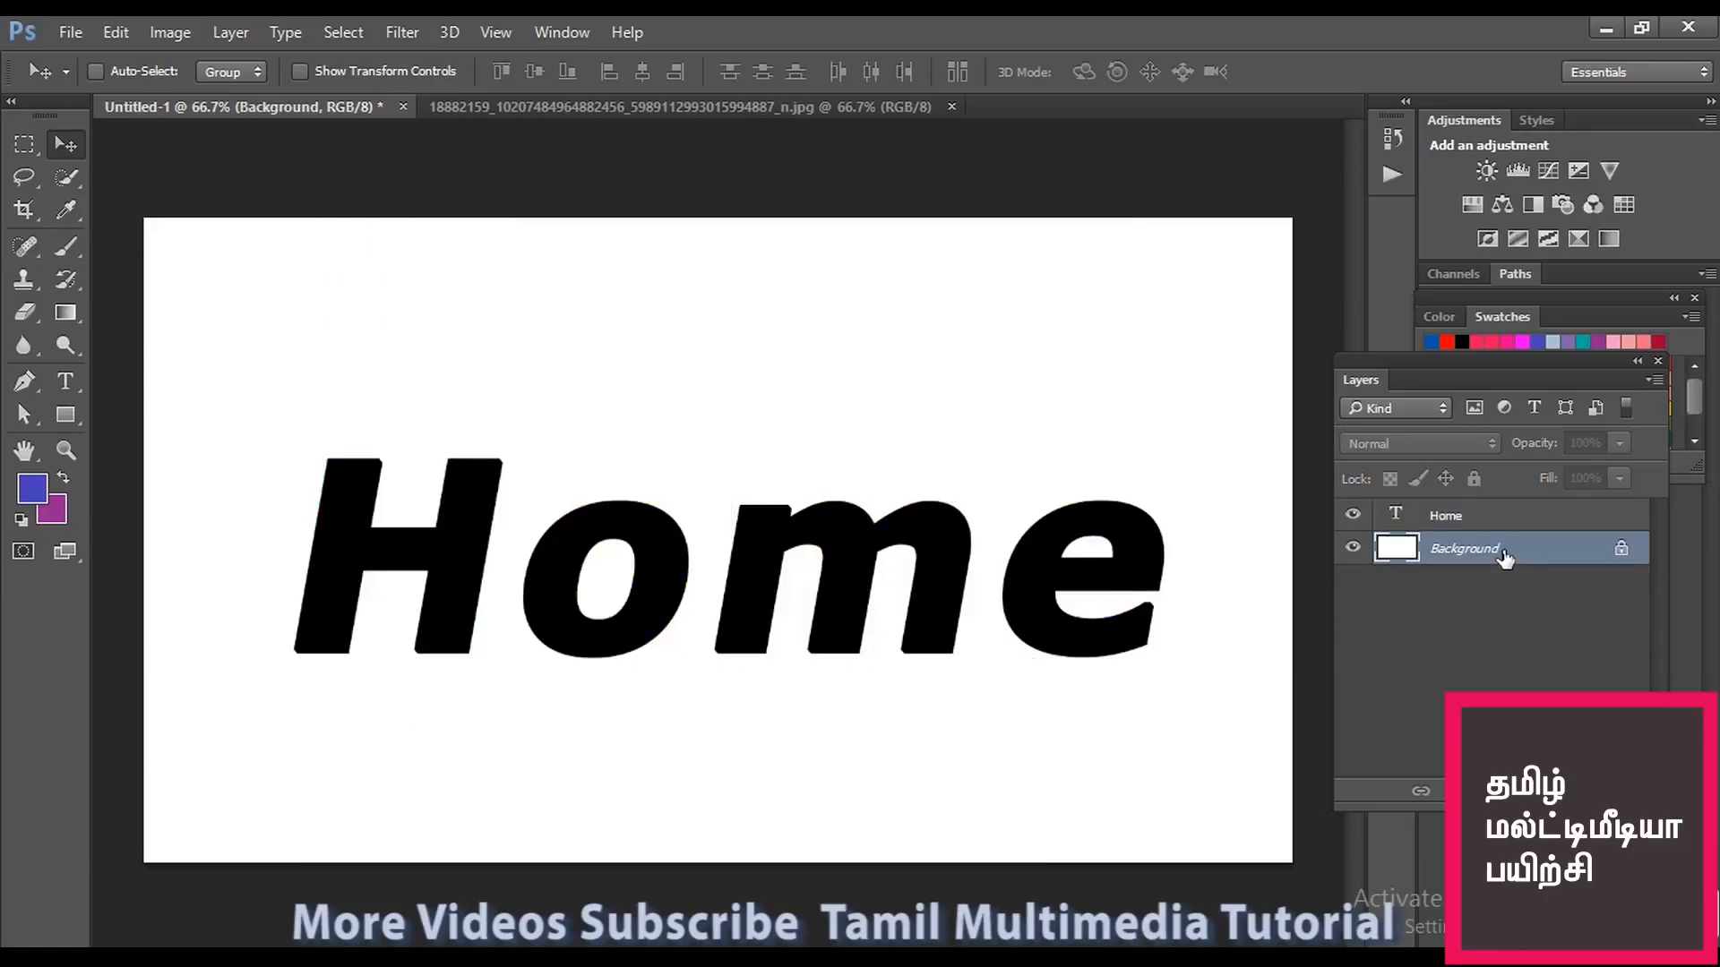
# Select the Home text layer and move the word slightly up on the canvas.
pyautogui.moveTo(922, 533); pyautogui.dragTo(931, 493)
pyautogui.click(883, 408)
pyautogui.click(1578, 525)
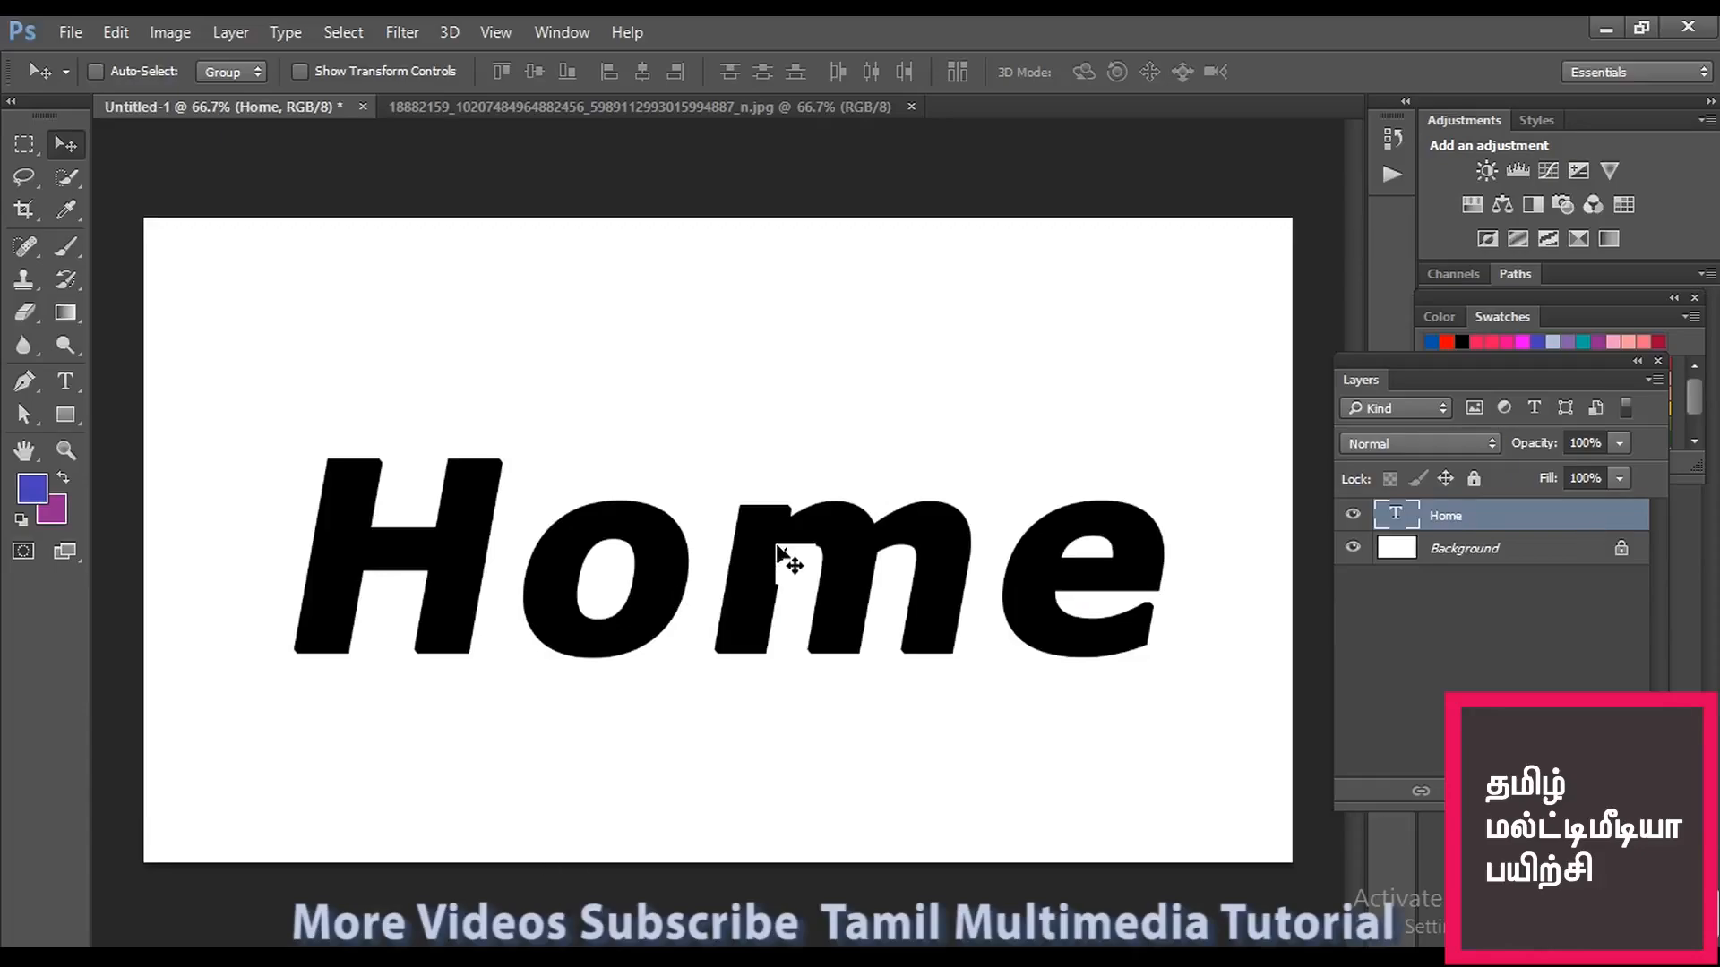
pyautogui.moveTo(762, 548); pyautogui.dragTo(766, 506)
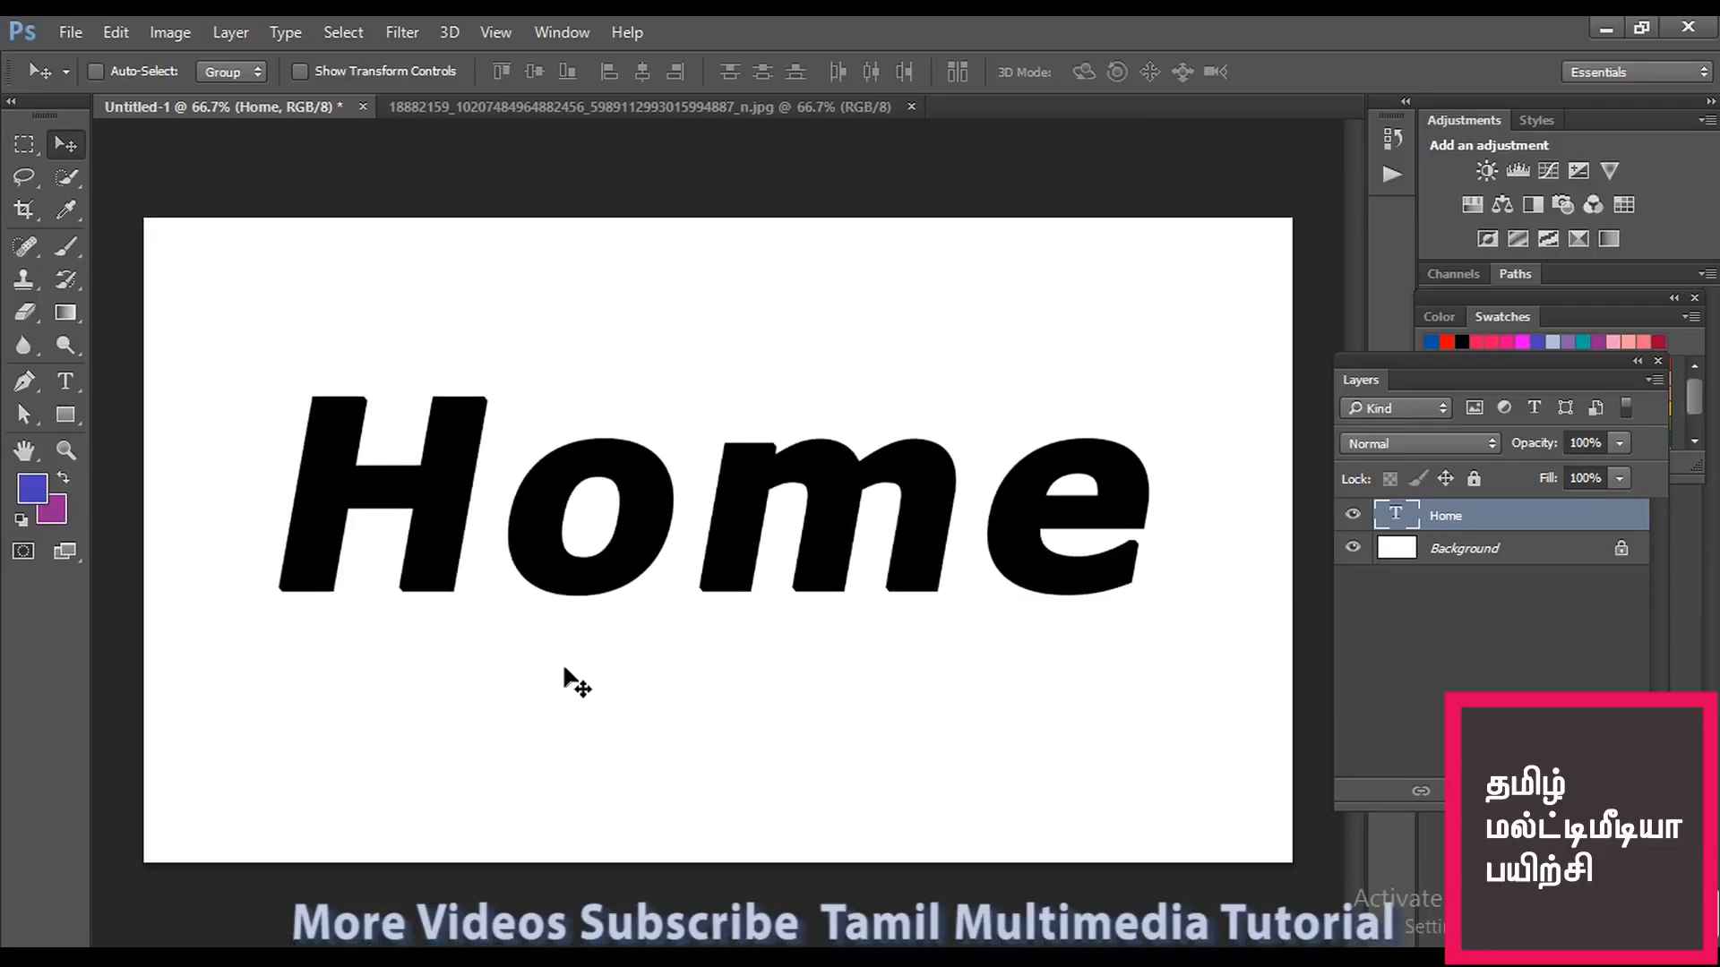
# Draw a rectangle about 1201 by 254 px over the lower half of the word Home and fill it red.
pyautogui.click(58, 412)
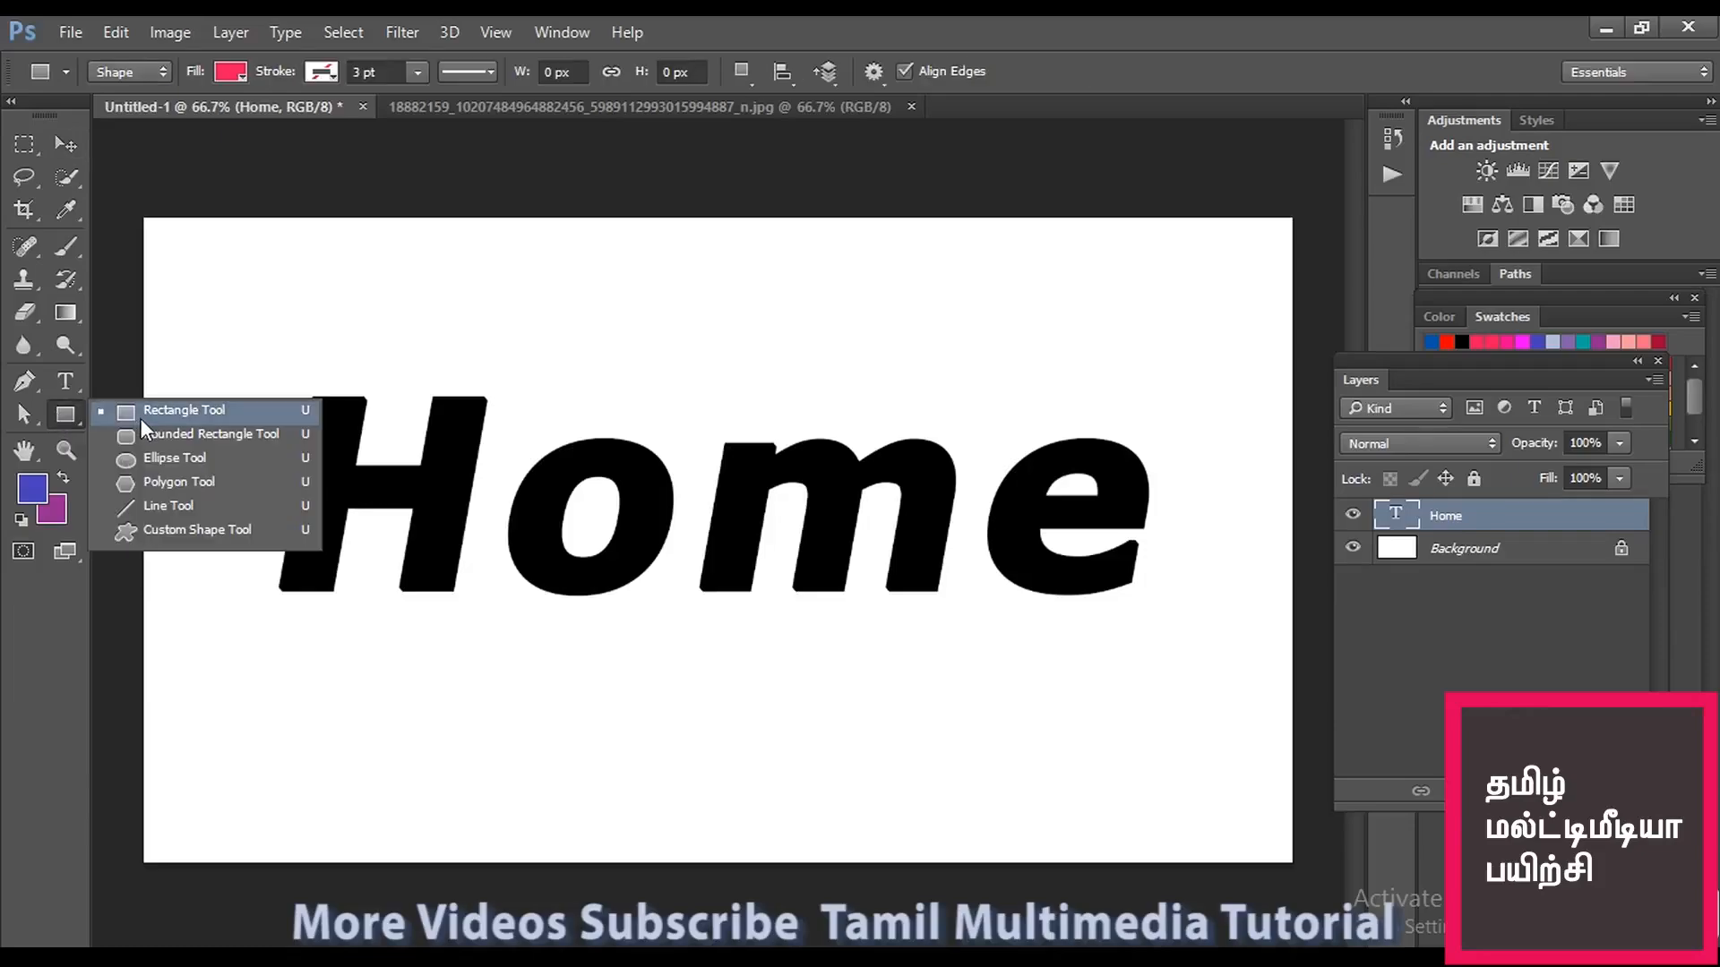
pyautogui.click(141, 412)
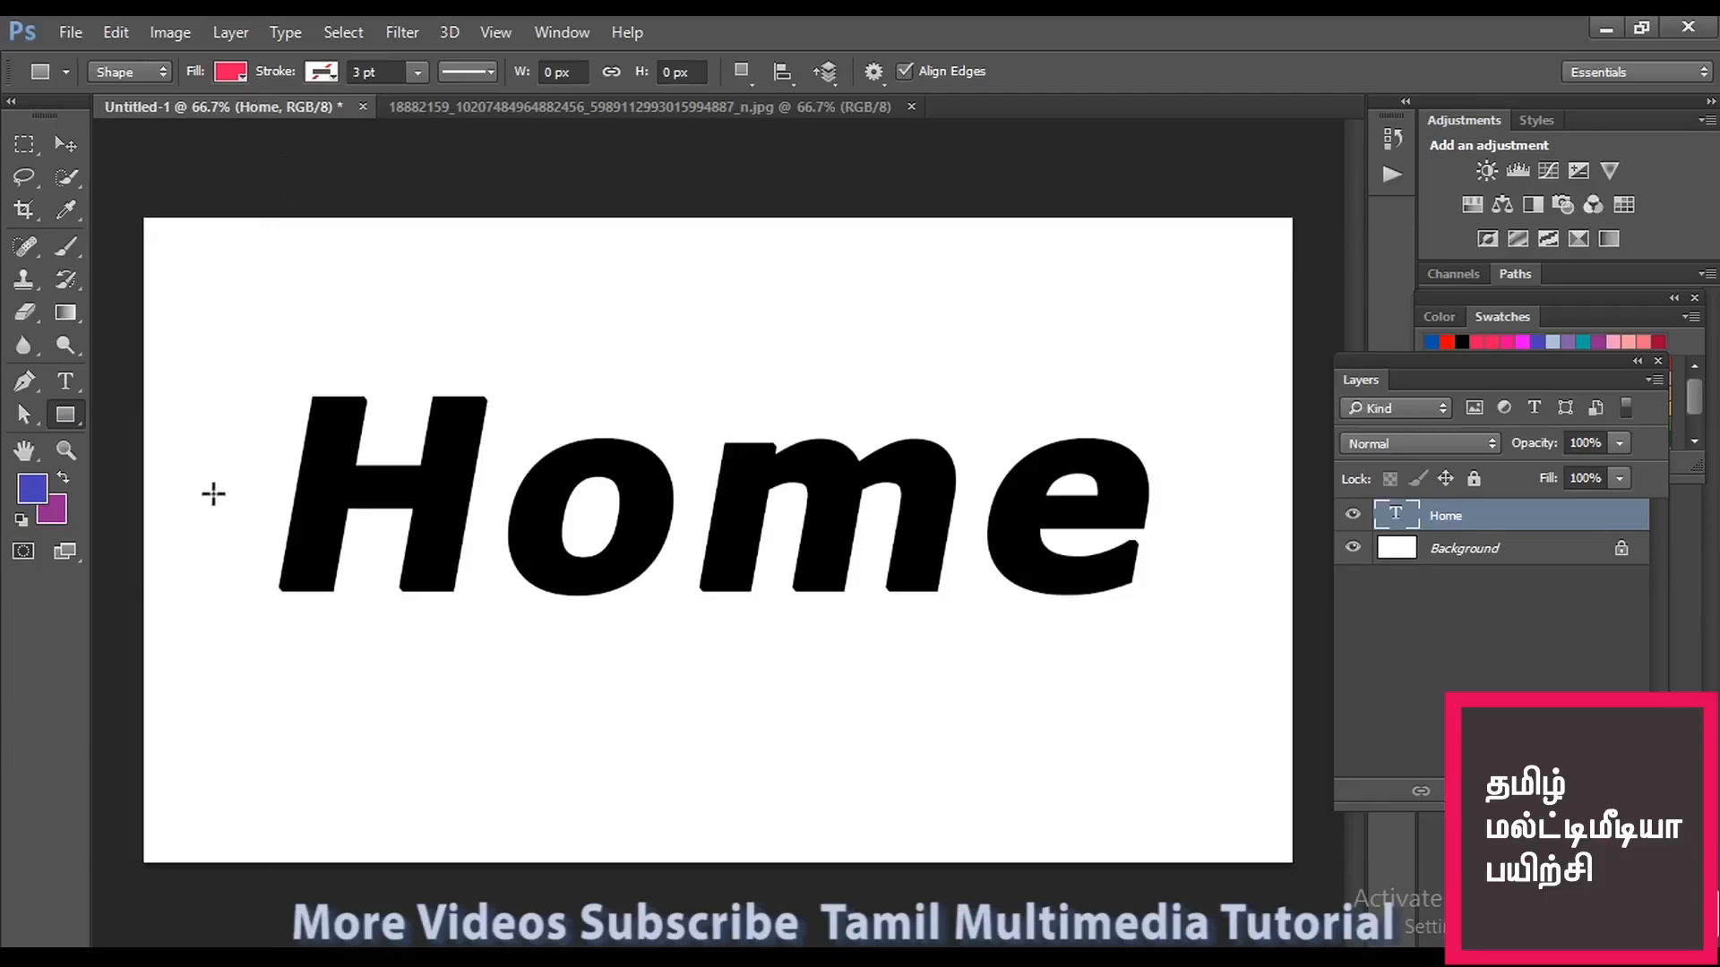
pyautogui.moveTo(210, 499); pyautogui.dragTo(1217, 711)
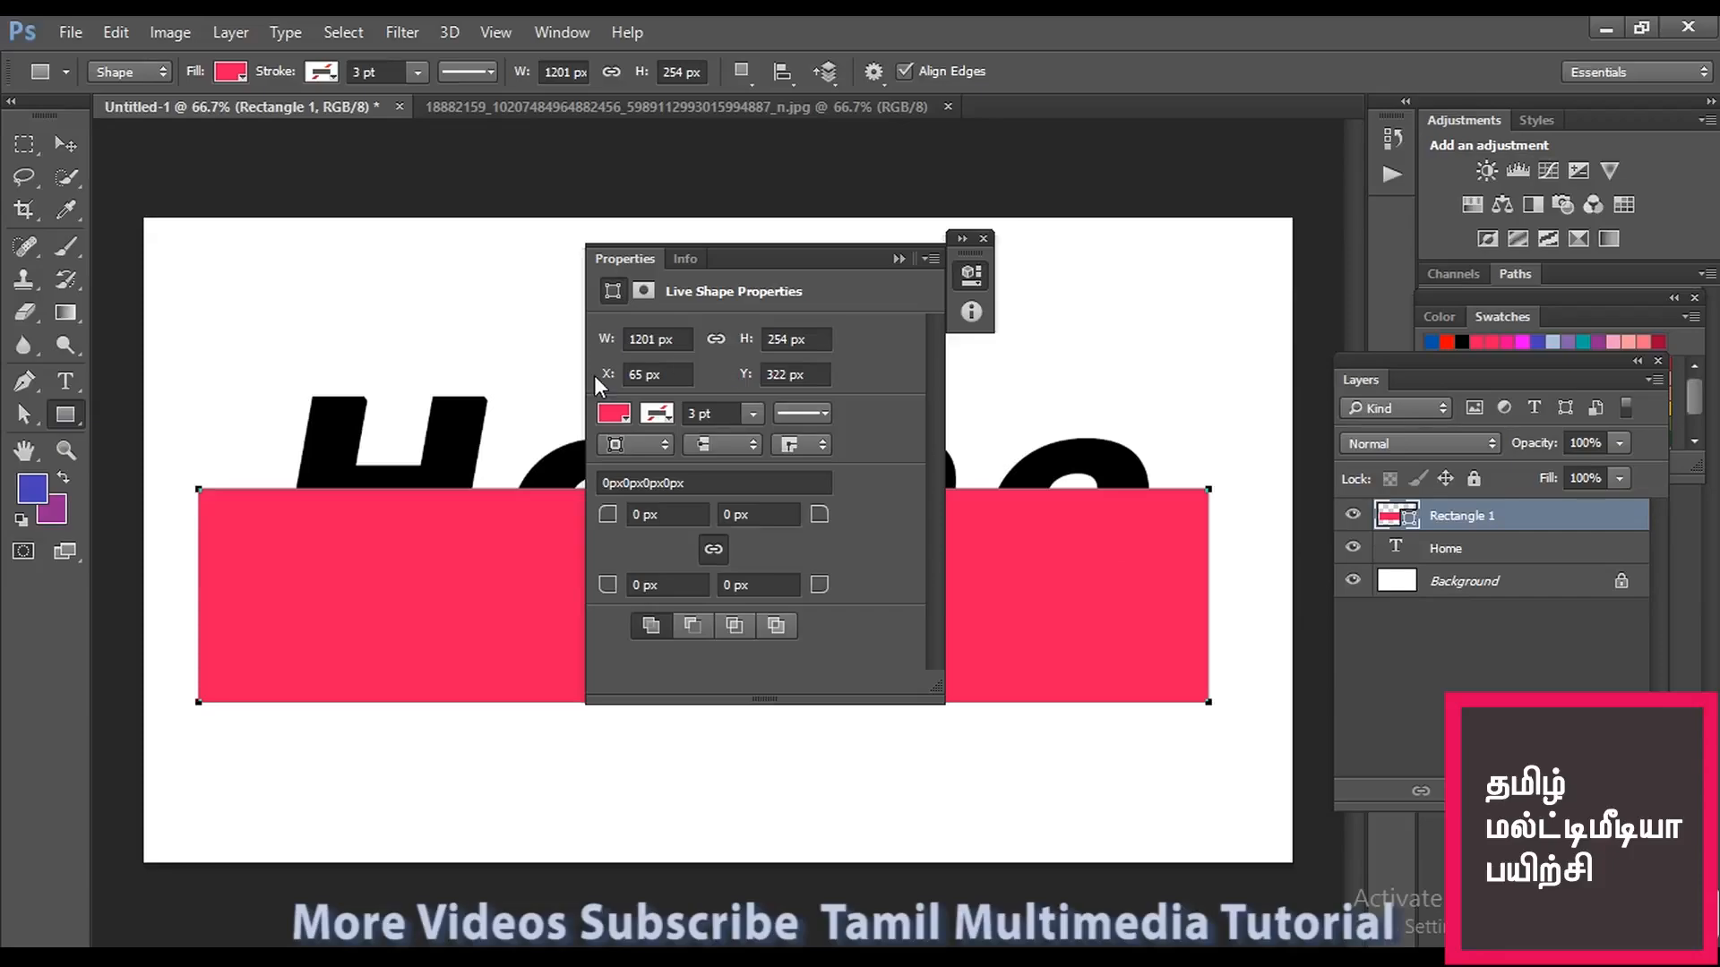
pyautogui.click(231, 79)
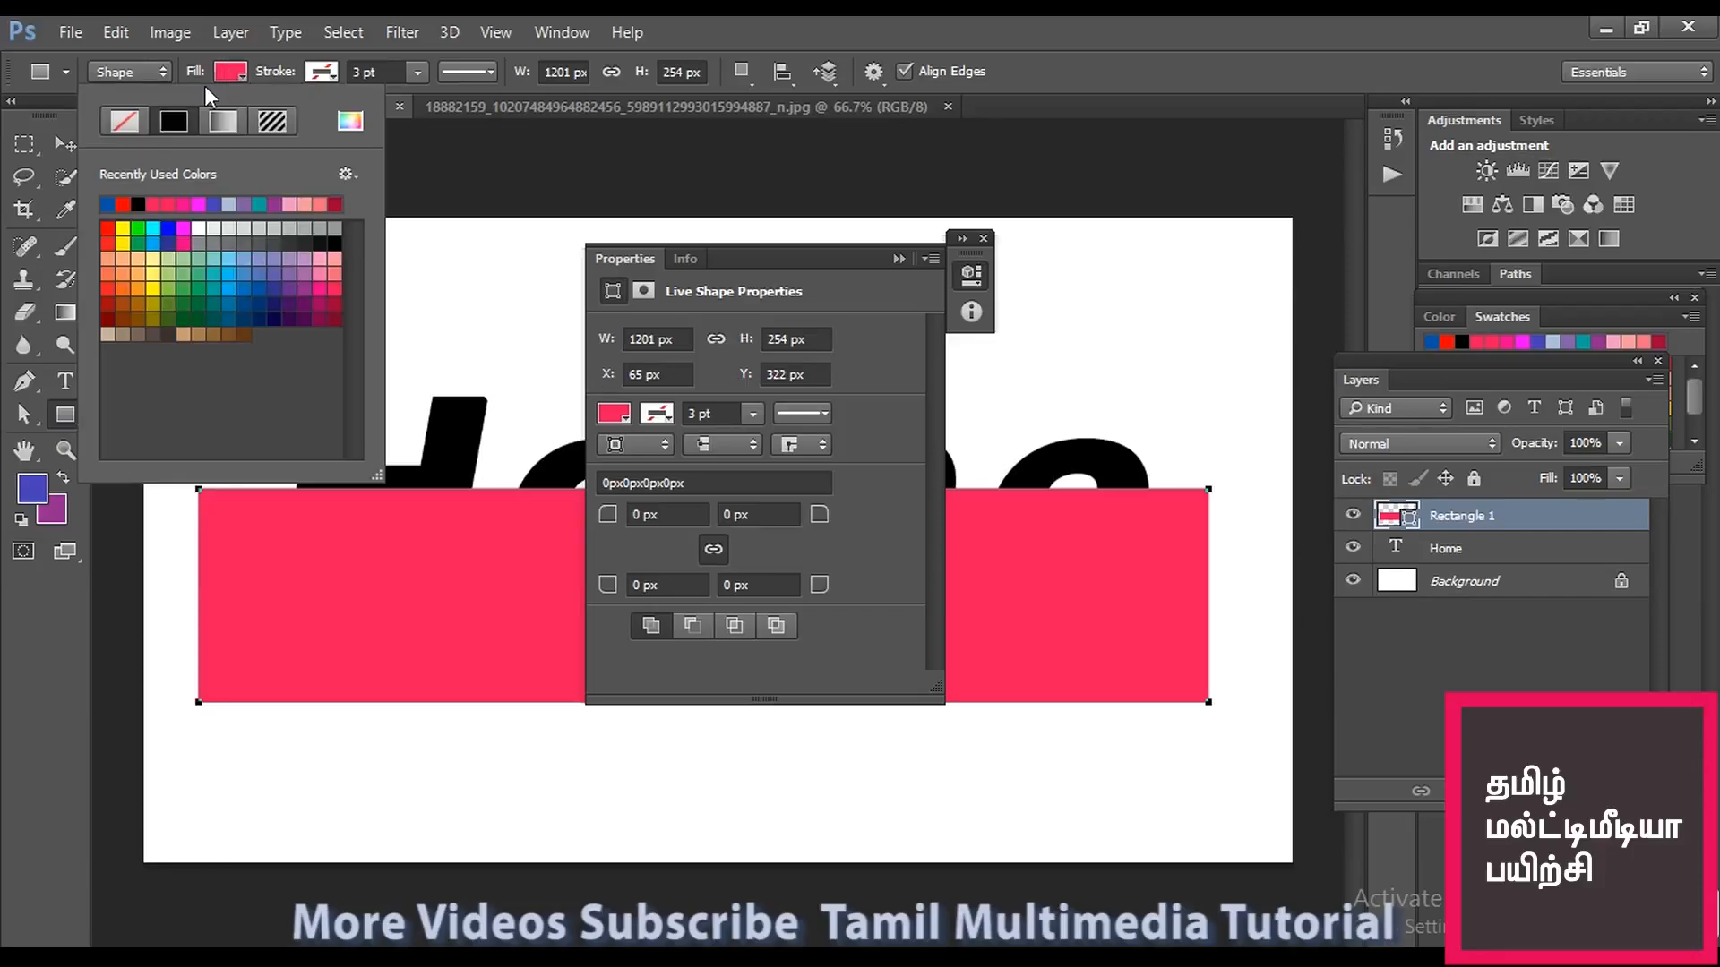
pyautogui.click(114, 231)
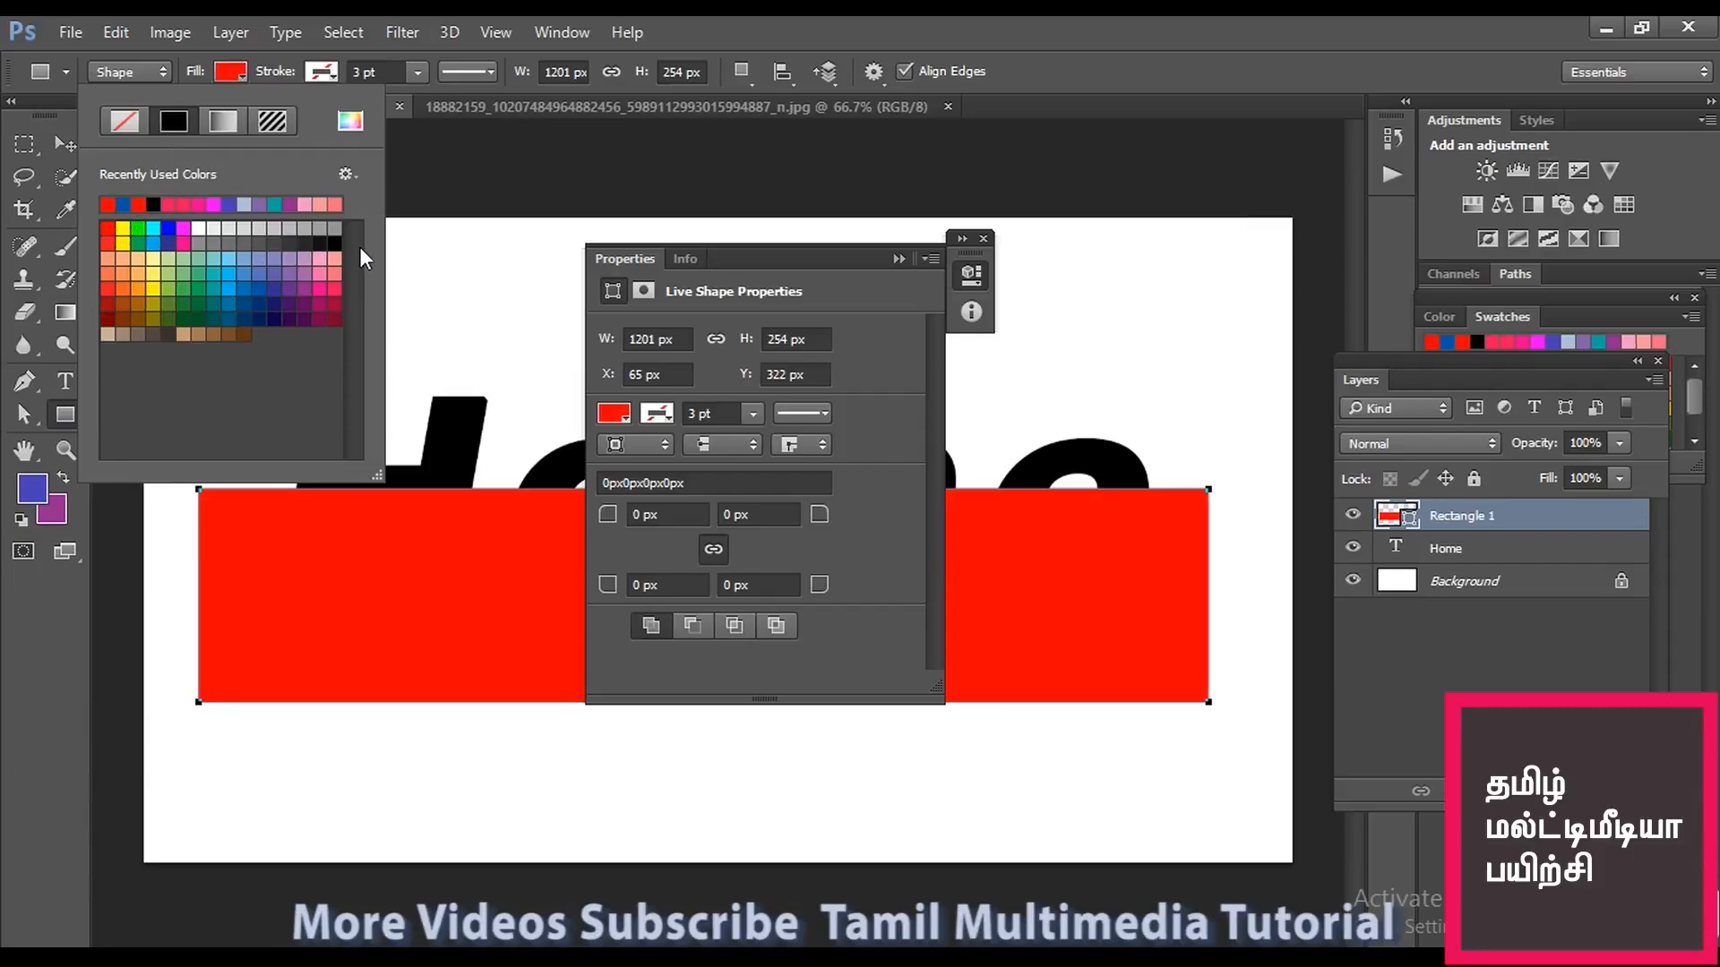
pyautogui.click(898, 258)
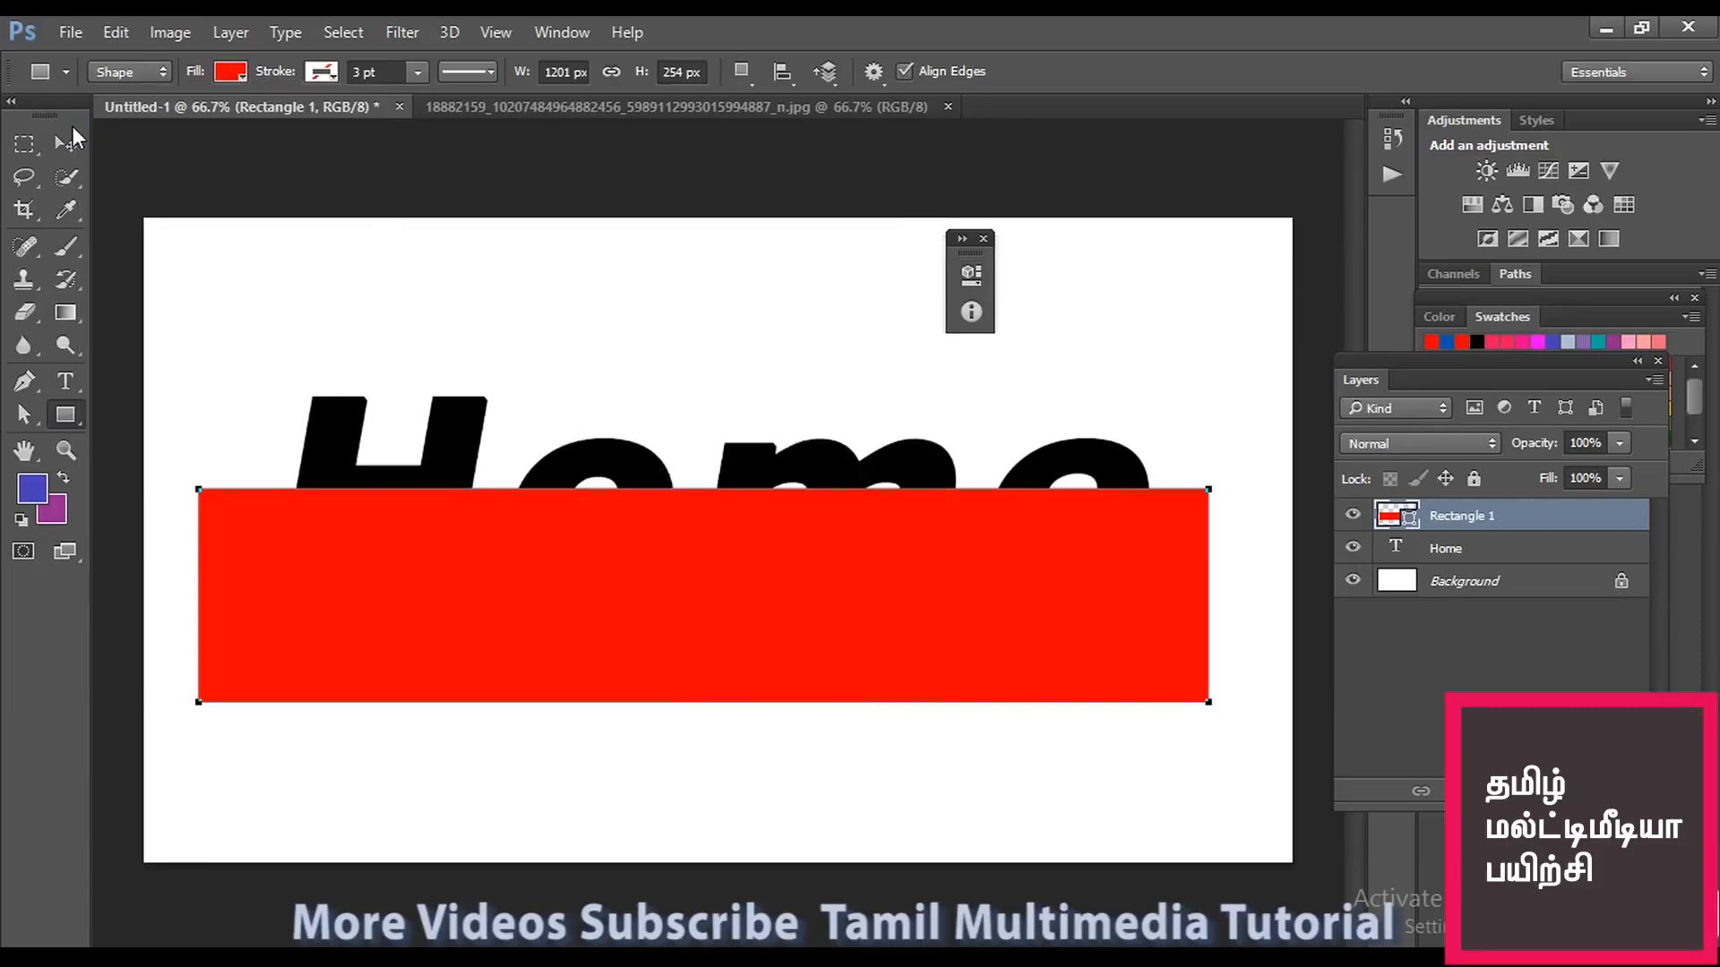
# Nudge the red rectangle slightly down so that it covers only the lower part of the Home letters.
pyautogui.click(65, 144)
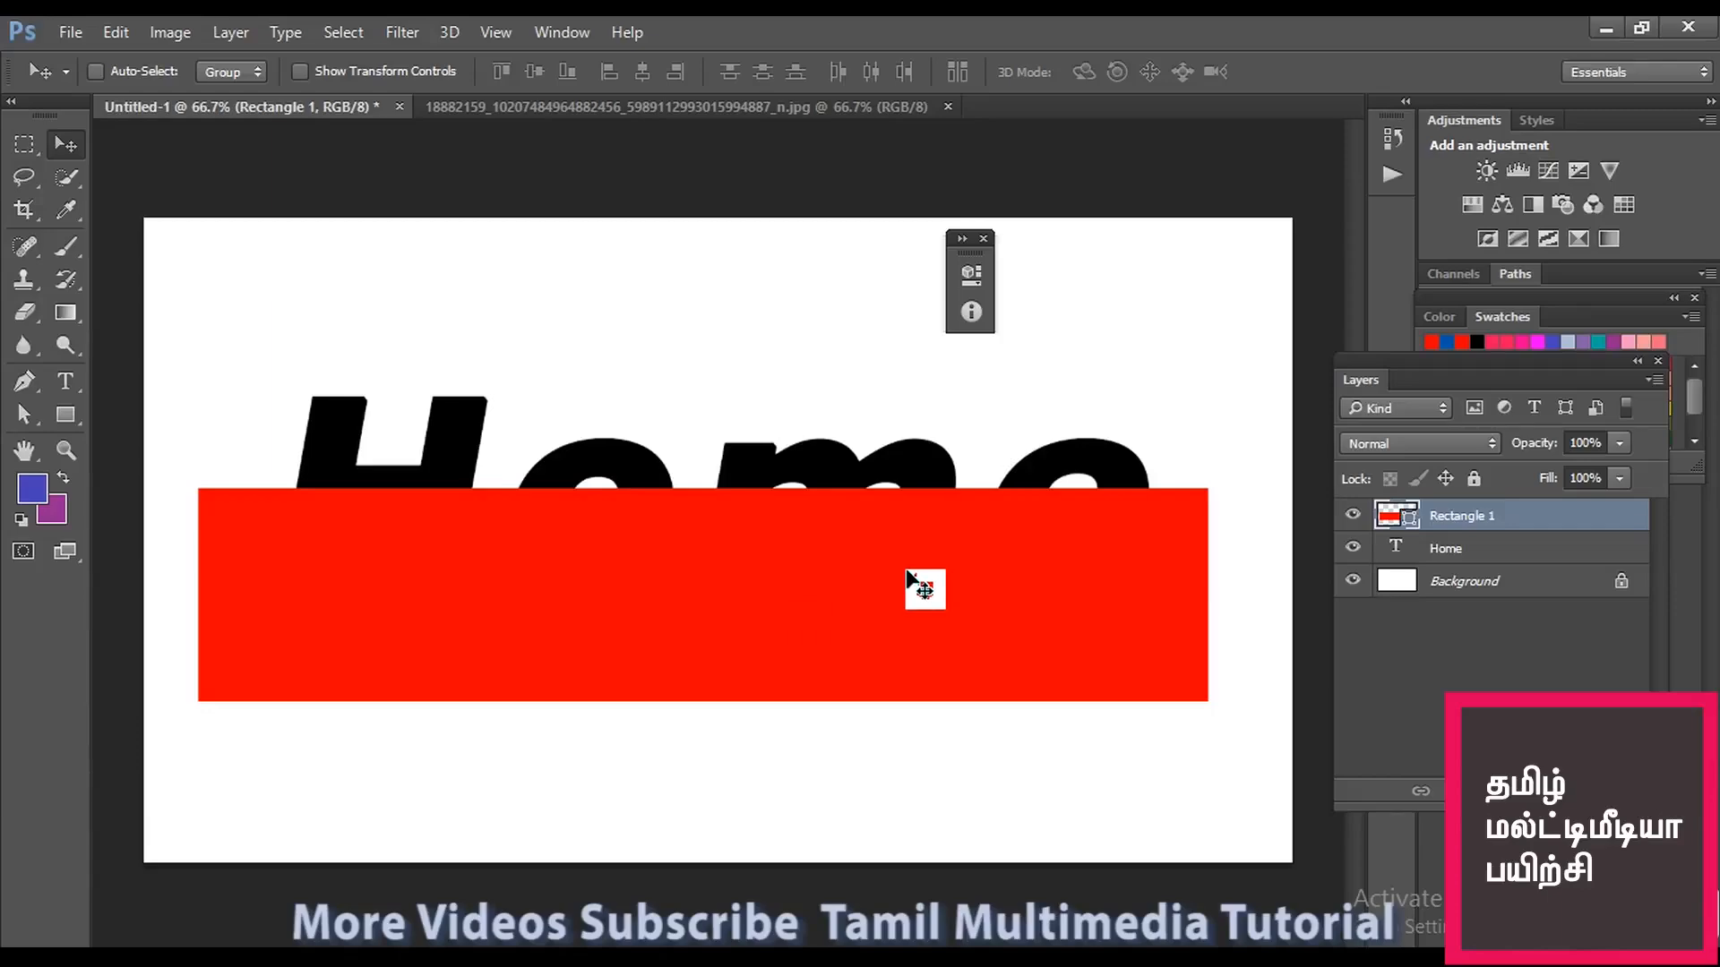
pyautogui.press('Down')
pyautogui.press('Down')
pyautogui.press('Down')
pyautogui.press('Down')
pyautogui.press('Down')
pyautogui.press('Down')
pyautogui.press('Down')
pyautogui.press('Down')
pyautogui.press('Down')
pyautogui.press('Down')
pyautogui.press('Down')
pyautogui.press('Down')
pyautogui.press('Down')
pyautogui.press('Down')
pyautogui.press('Down')
pyautogui.press('Down')
pyautogui.press('Down')
pyautogui.press('Down')
pyautogui.press('Down')
pyautogui.press('Down')
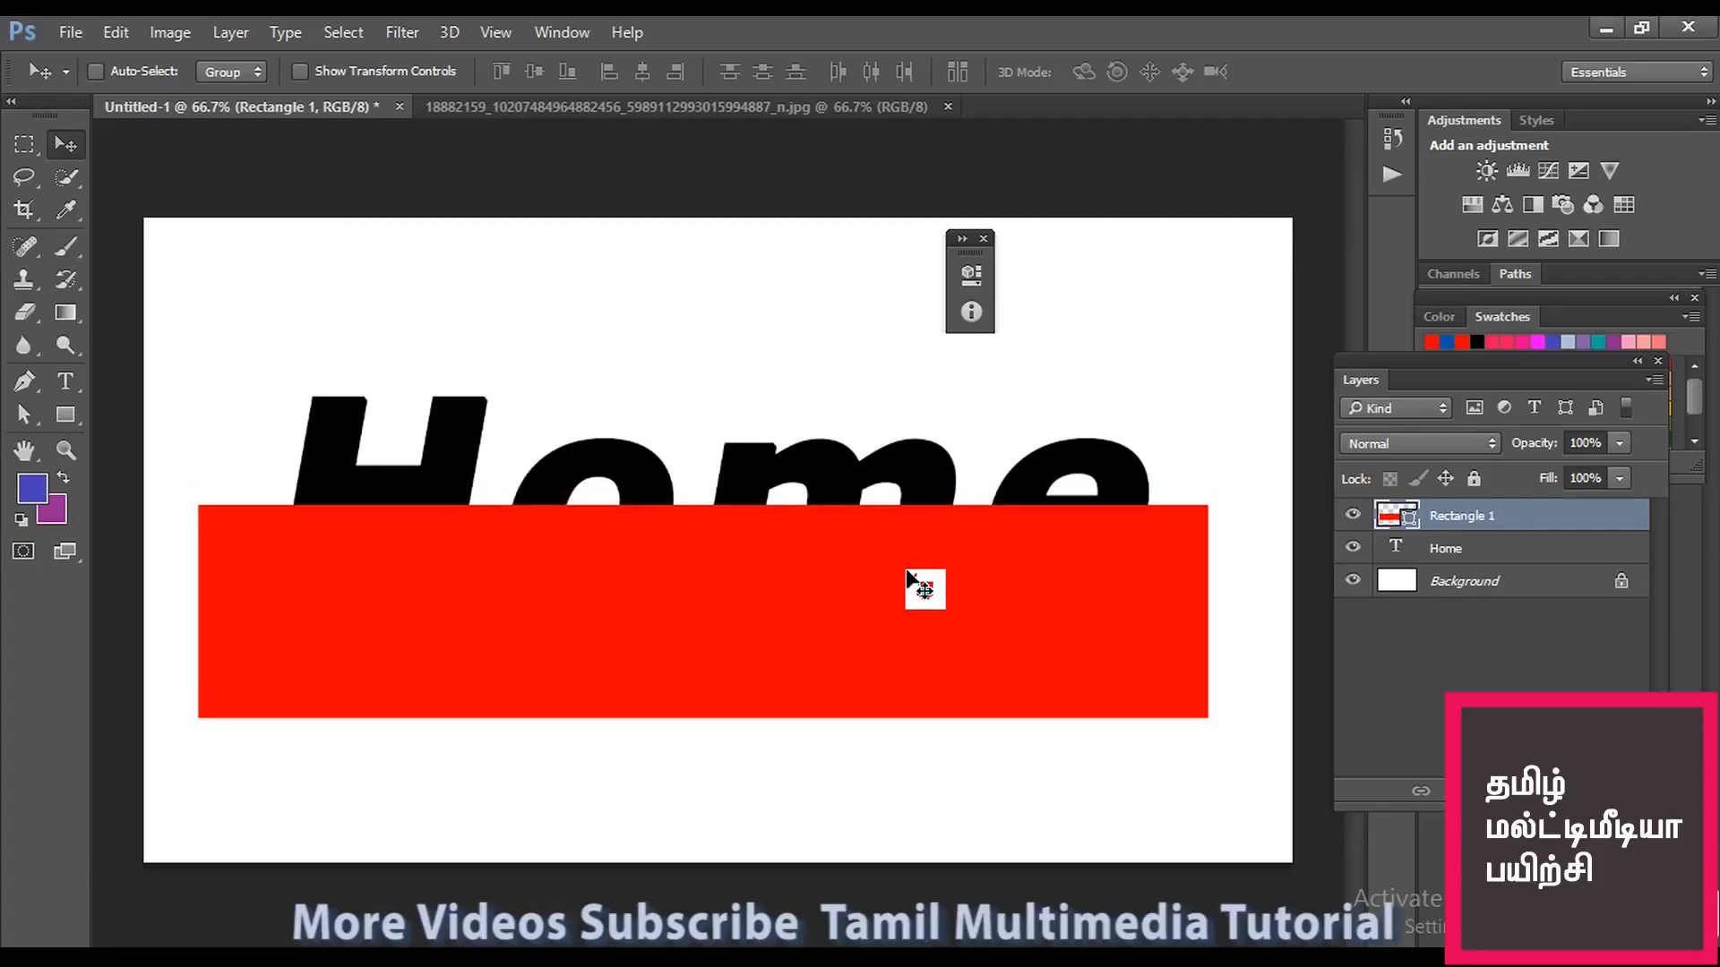
pyautogui.press('Down')
pyautogui.press('Down')
pyautogui.press('Down')
pyautogui.press('Down')
pyautogui.press('Down')
pyautogui.press('Down')
pyautogui.press('Down')
pyautogui.press('Down')
pyautogui.press('Down')
pyautogui.press('Down')
pyautogui.press('Down')
pyautogui.press('Down')
pyautogui.press('Down')
pyautogui.press('Down')
pyautogui.press('Down')
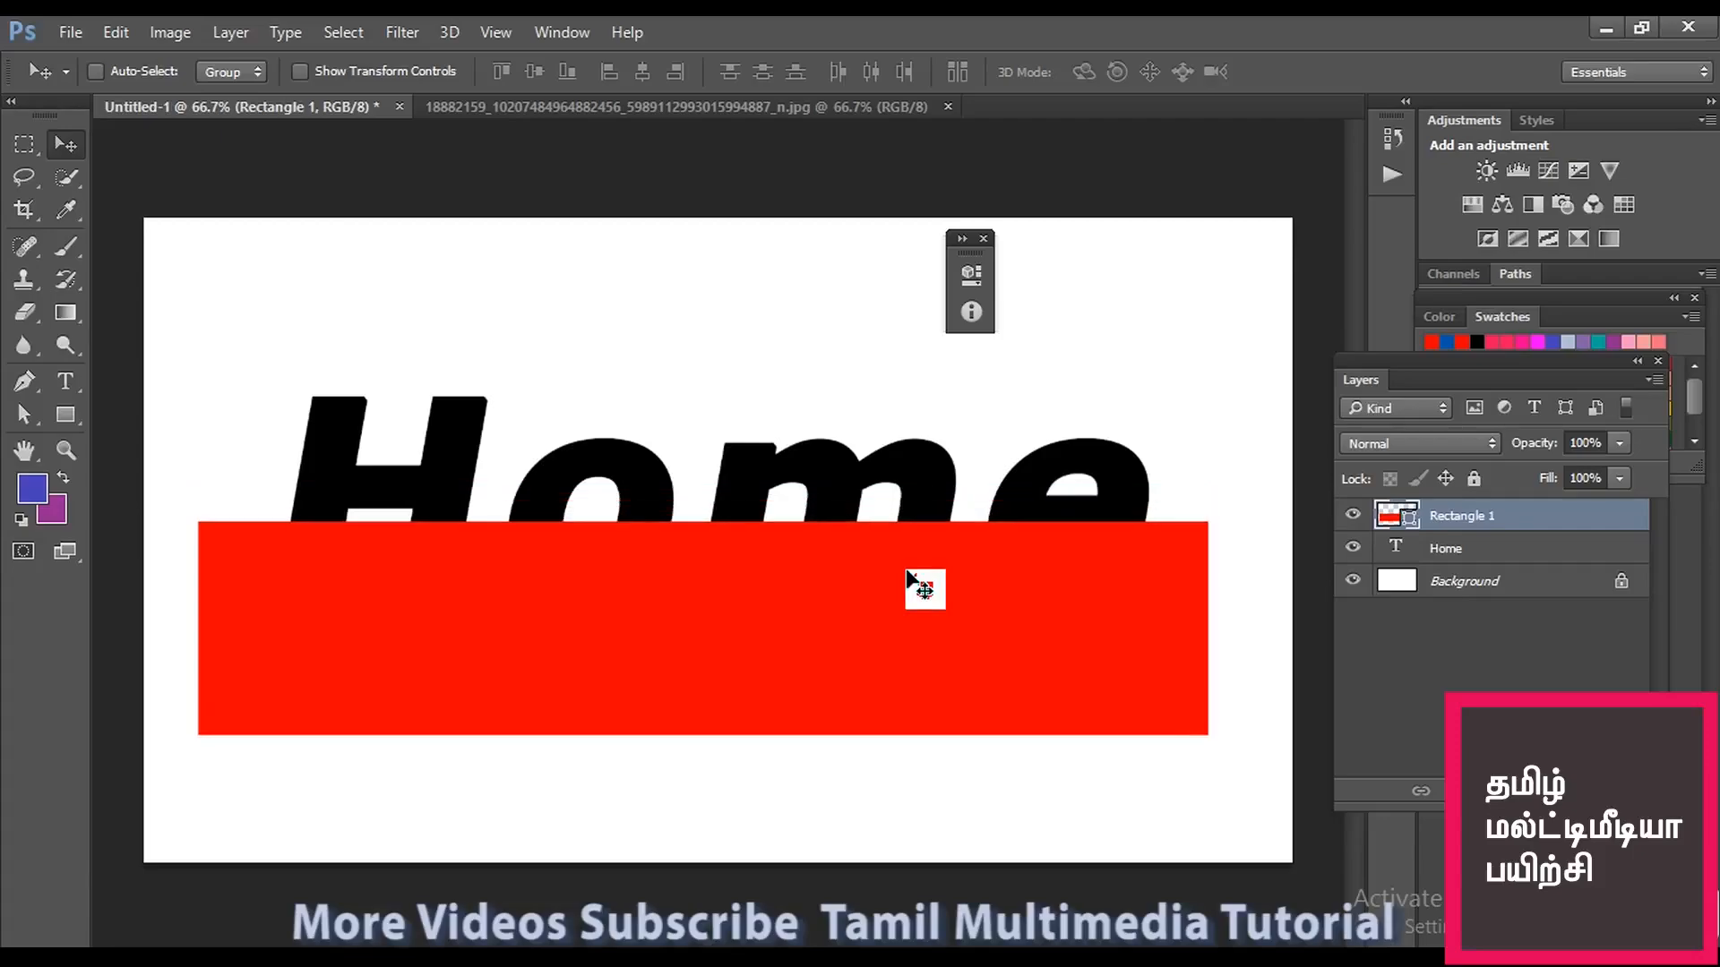
pyautogui.press('Up')
pyautogui.press('Up')
pyautogui.press('Up')
pyautogui.press('Up')
pyautogui.press('Up')
pyautogui.press('Up')
pyautogui.press('Up')
pyautogui.press('Up')
pyautogui.press('Up')
pyautogui.press('Up')
pyautogui.press('Up')
pyautogui.press('Up')
pyautogui.press('Up')
pyautogui.press('Up')
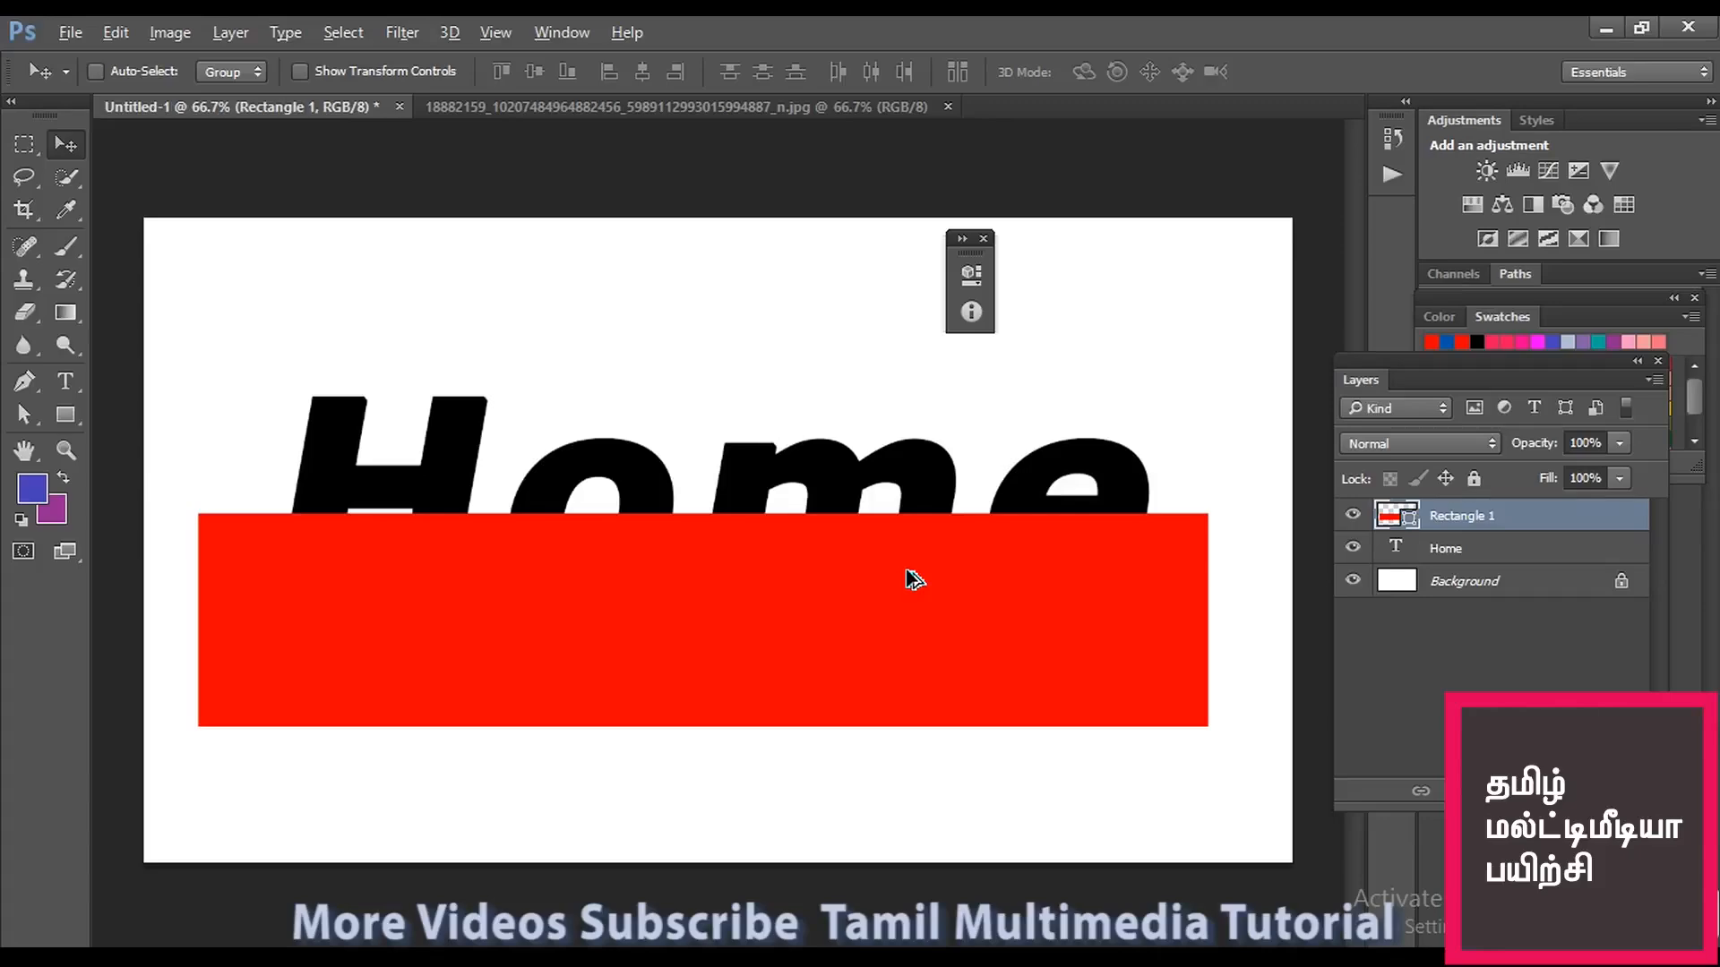
pyautogui.moveTo(907, 577); pyautogui.dragTo(907, 571)
# Clip the red rectangle to the Home text and shift it up until red fills the lower half of the letters.
pyautogui.hotkey('ctrl', 'alt', 'g')
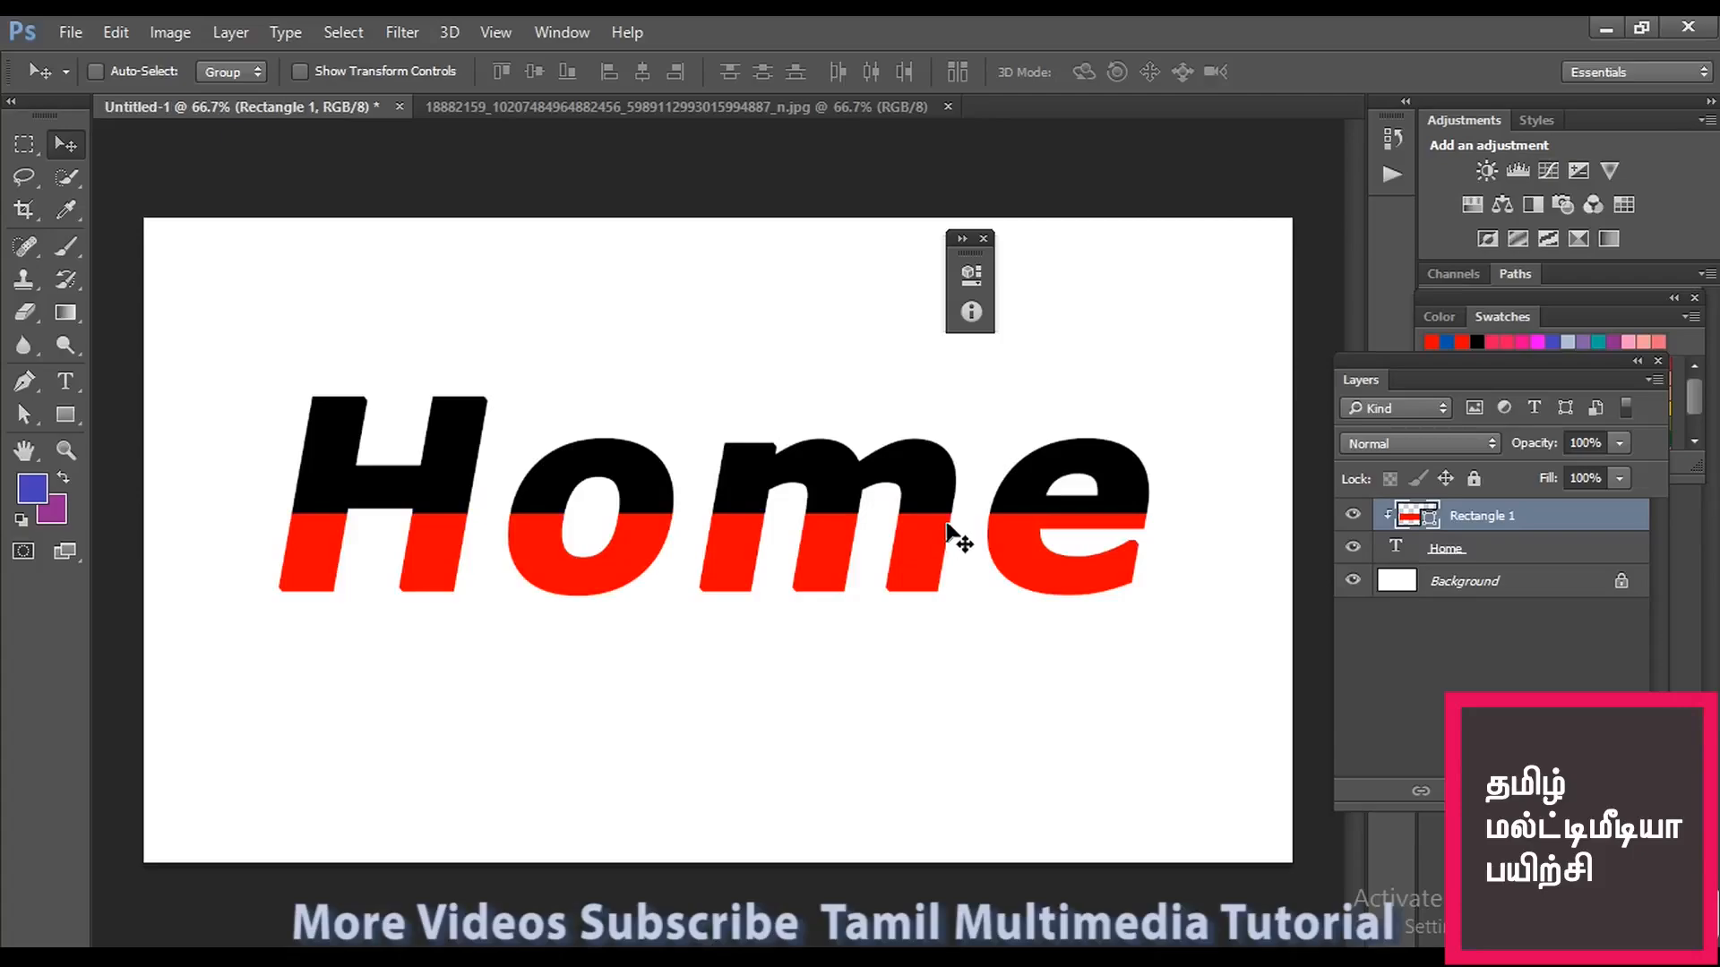
pyautogui.moveTo(924, 534); pyautogui.dragTo(924, 536)
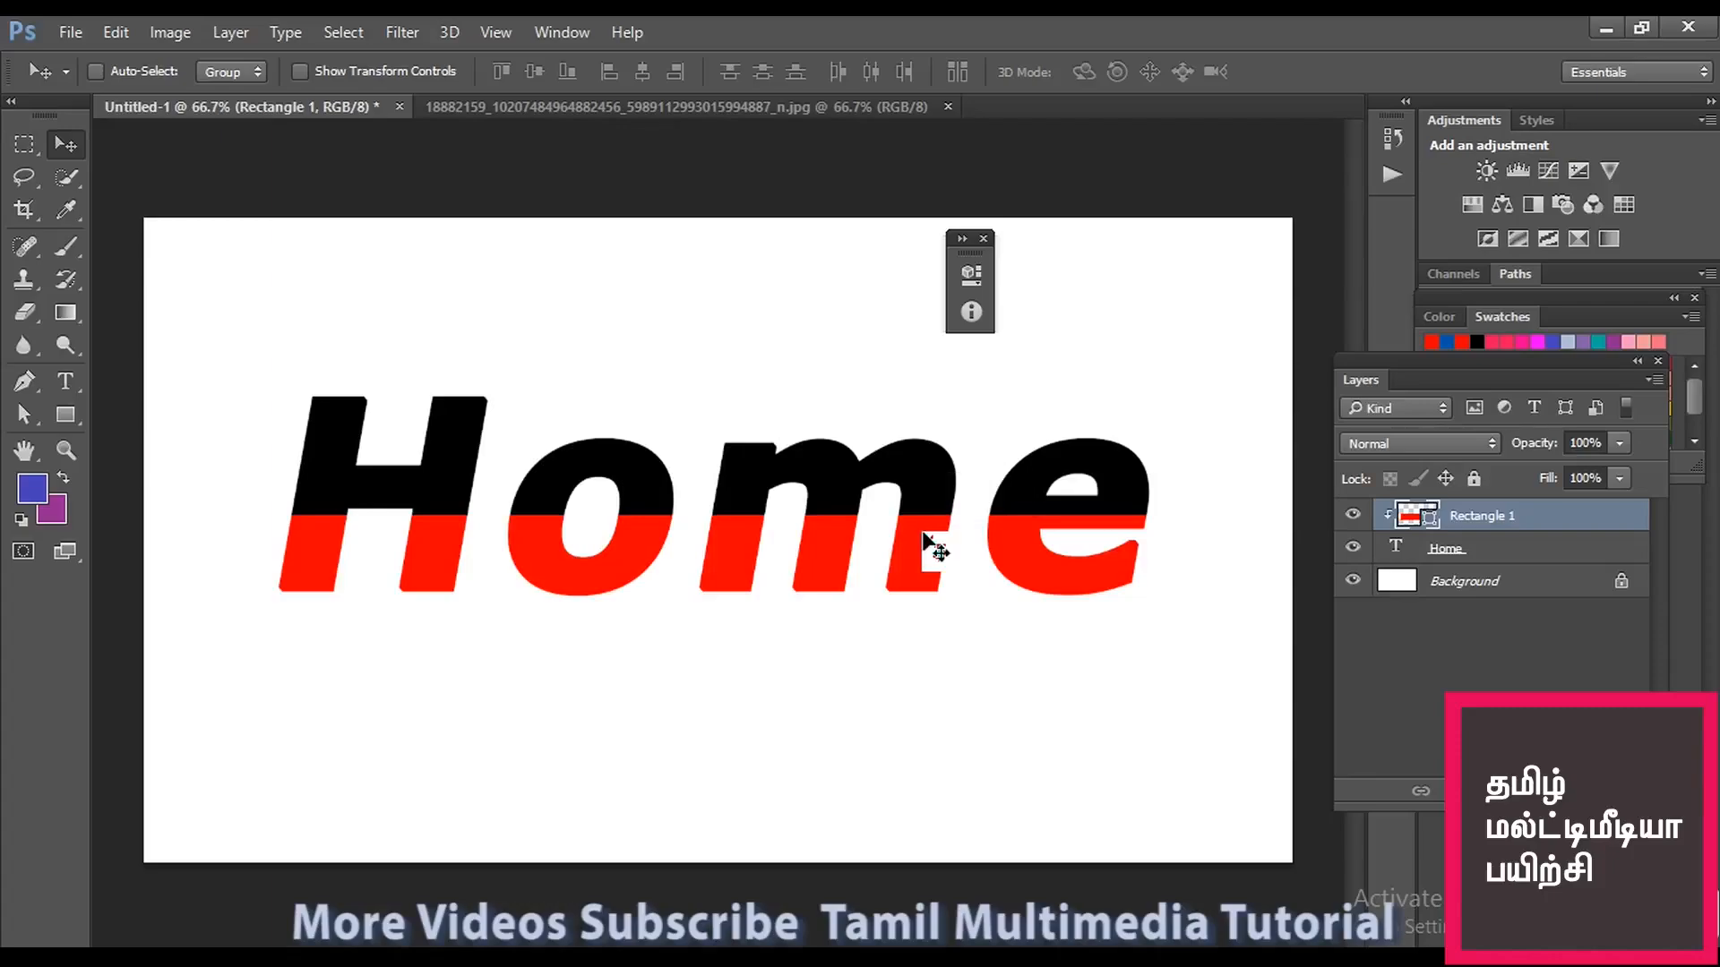
pyautogui.moveTo(924, 535); pyautogui.dragTo(918, 529)
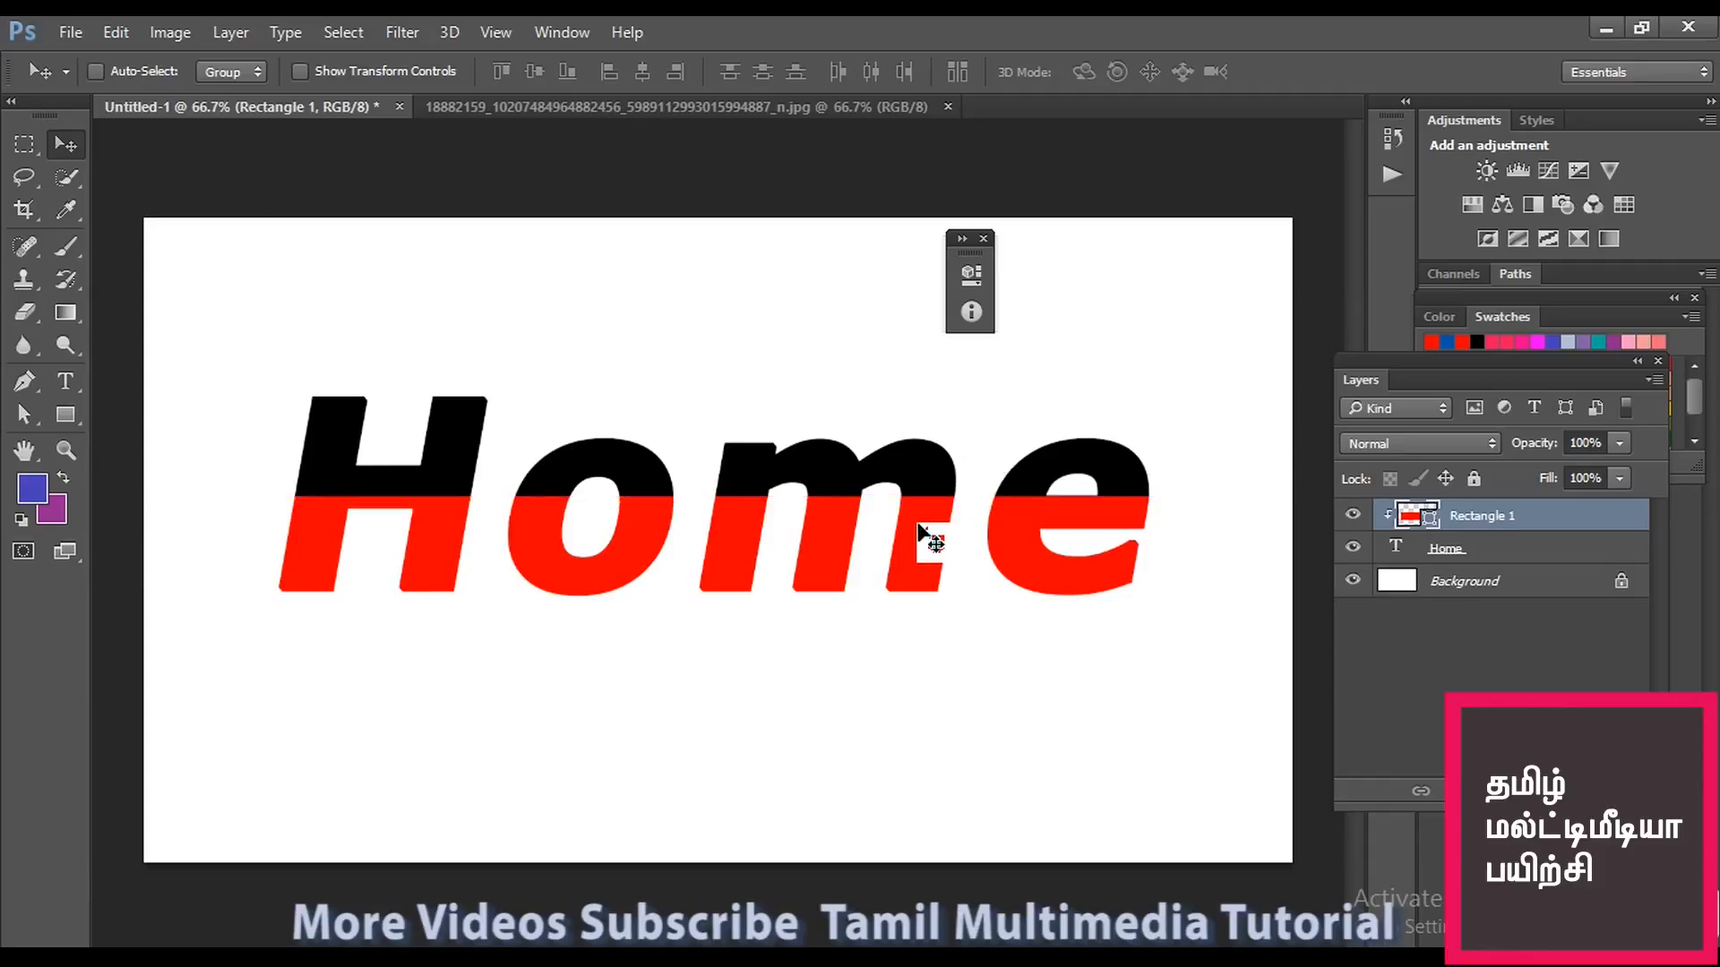
pyautogui.moveTo(920, 531); pyautogui.dragTo(931, 535)
# Merge the clipped red rectangle and the Home text into one layer.
pyautogui.keyDown('shift'); pyautogui.click(1529, 561); pyautogui.keyUp('shift')
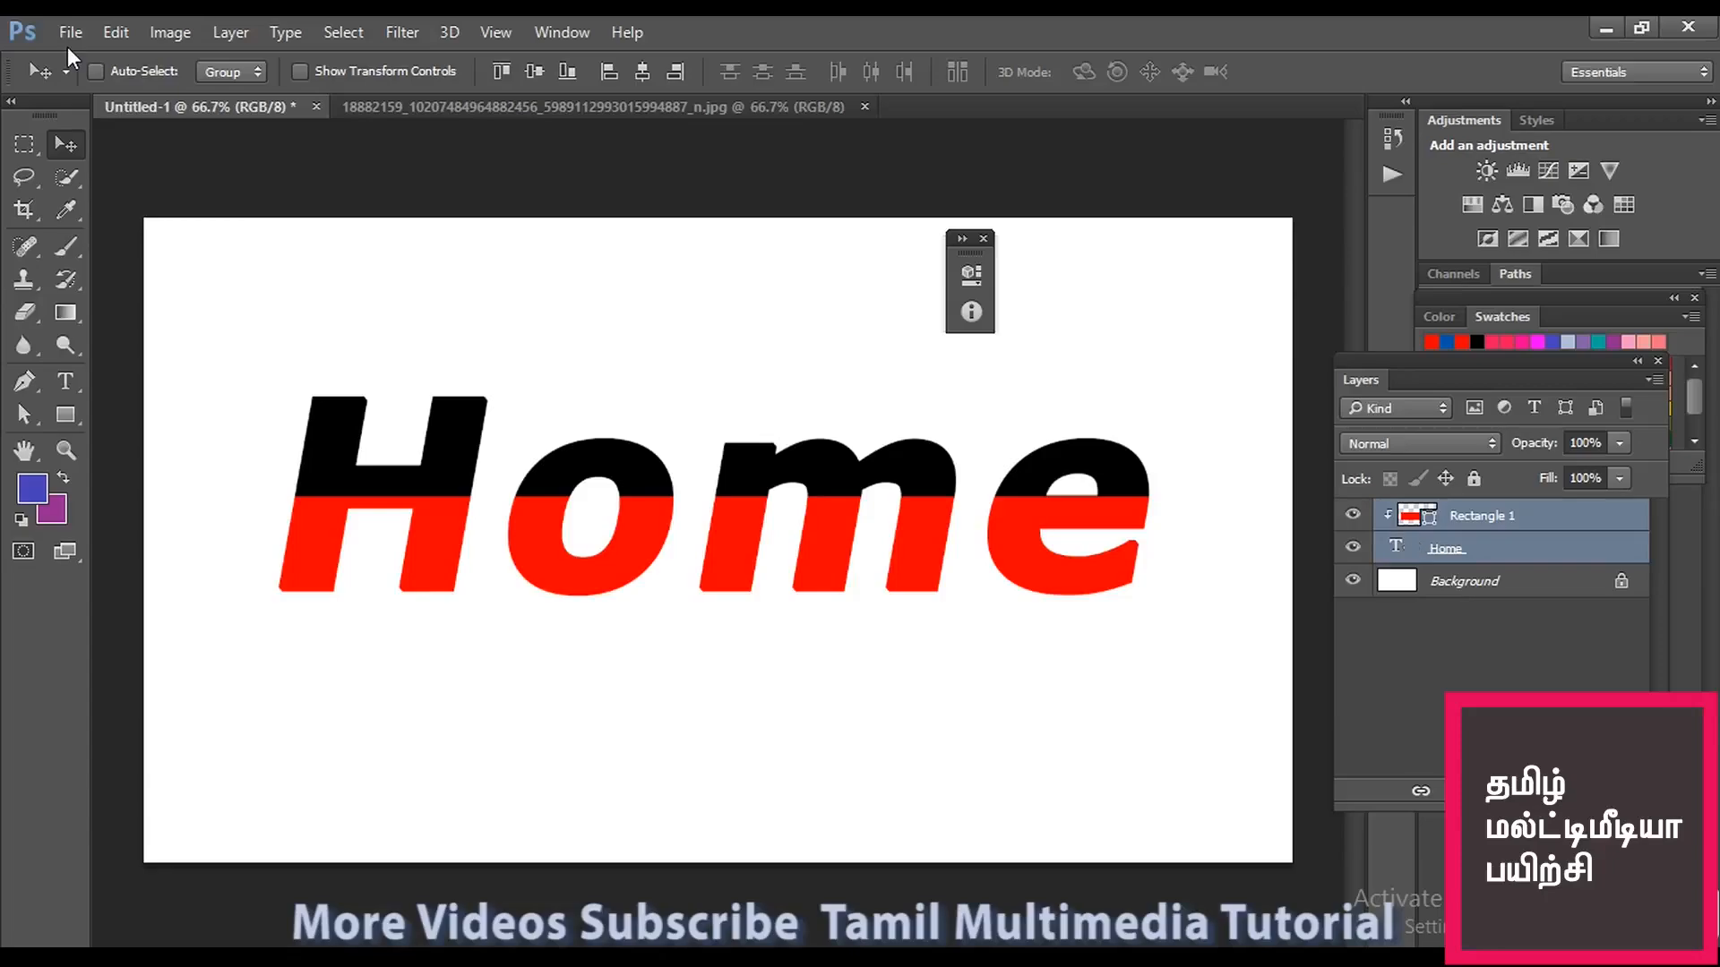
pyautogui.click(228, 34)
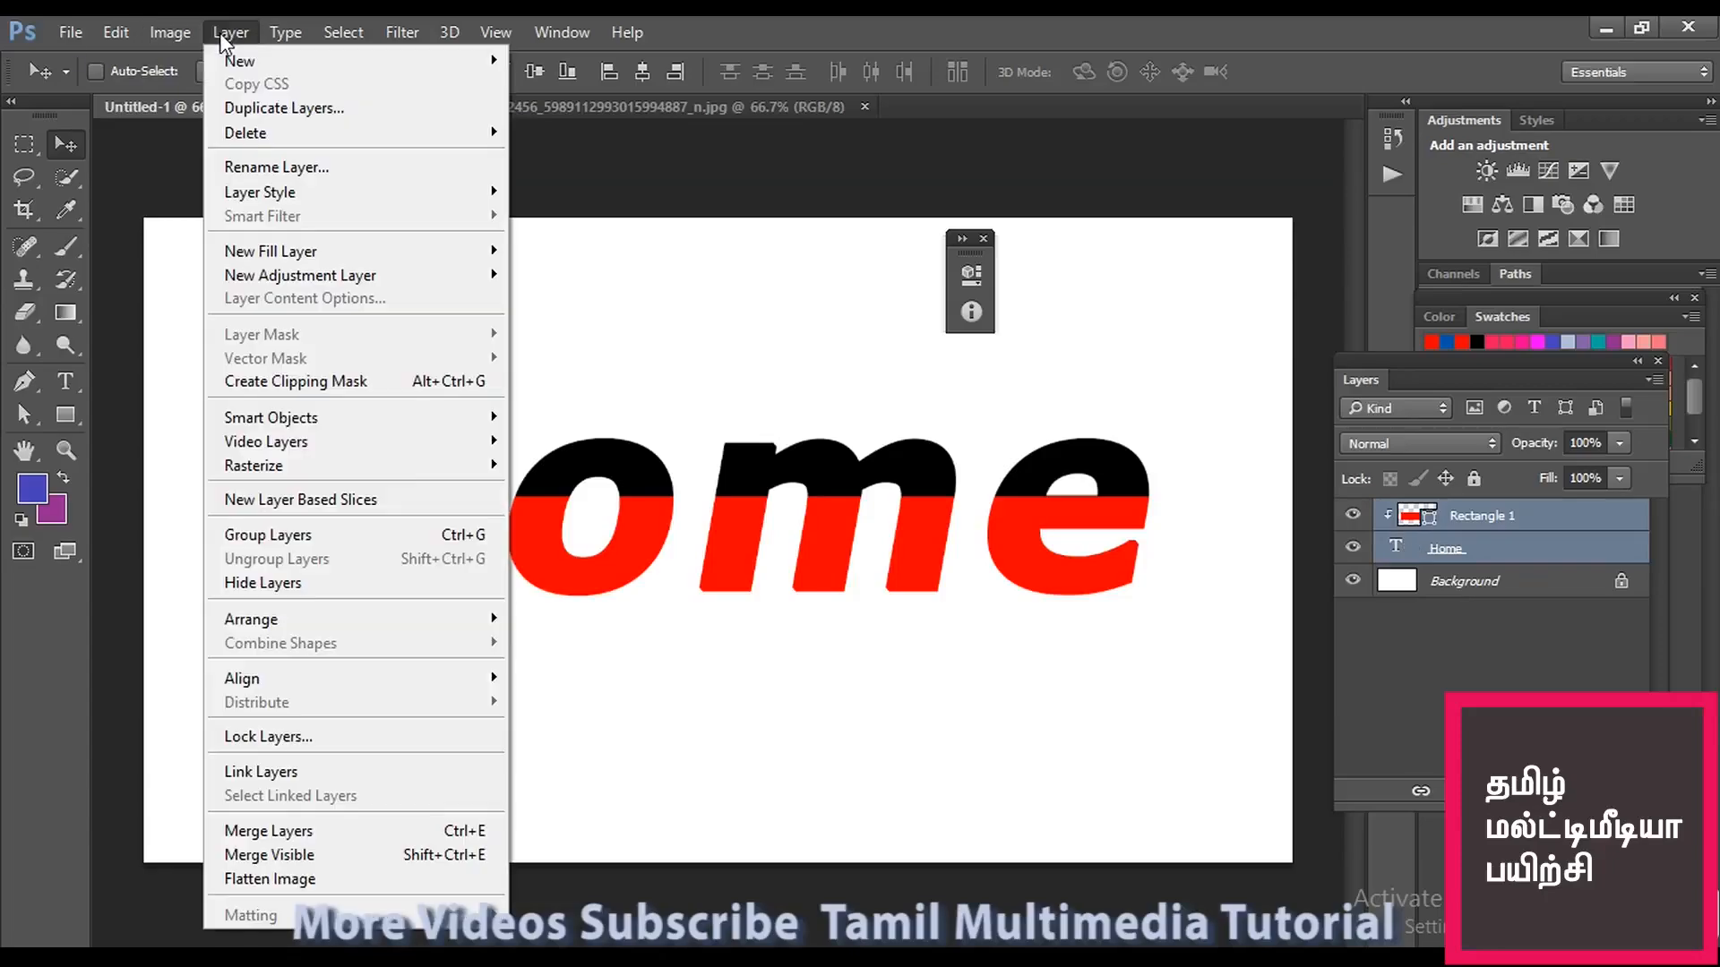
pyautogui.click(401, 833)
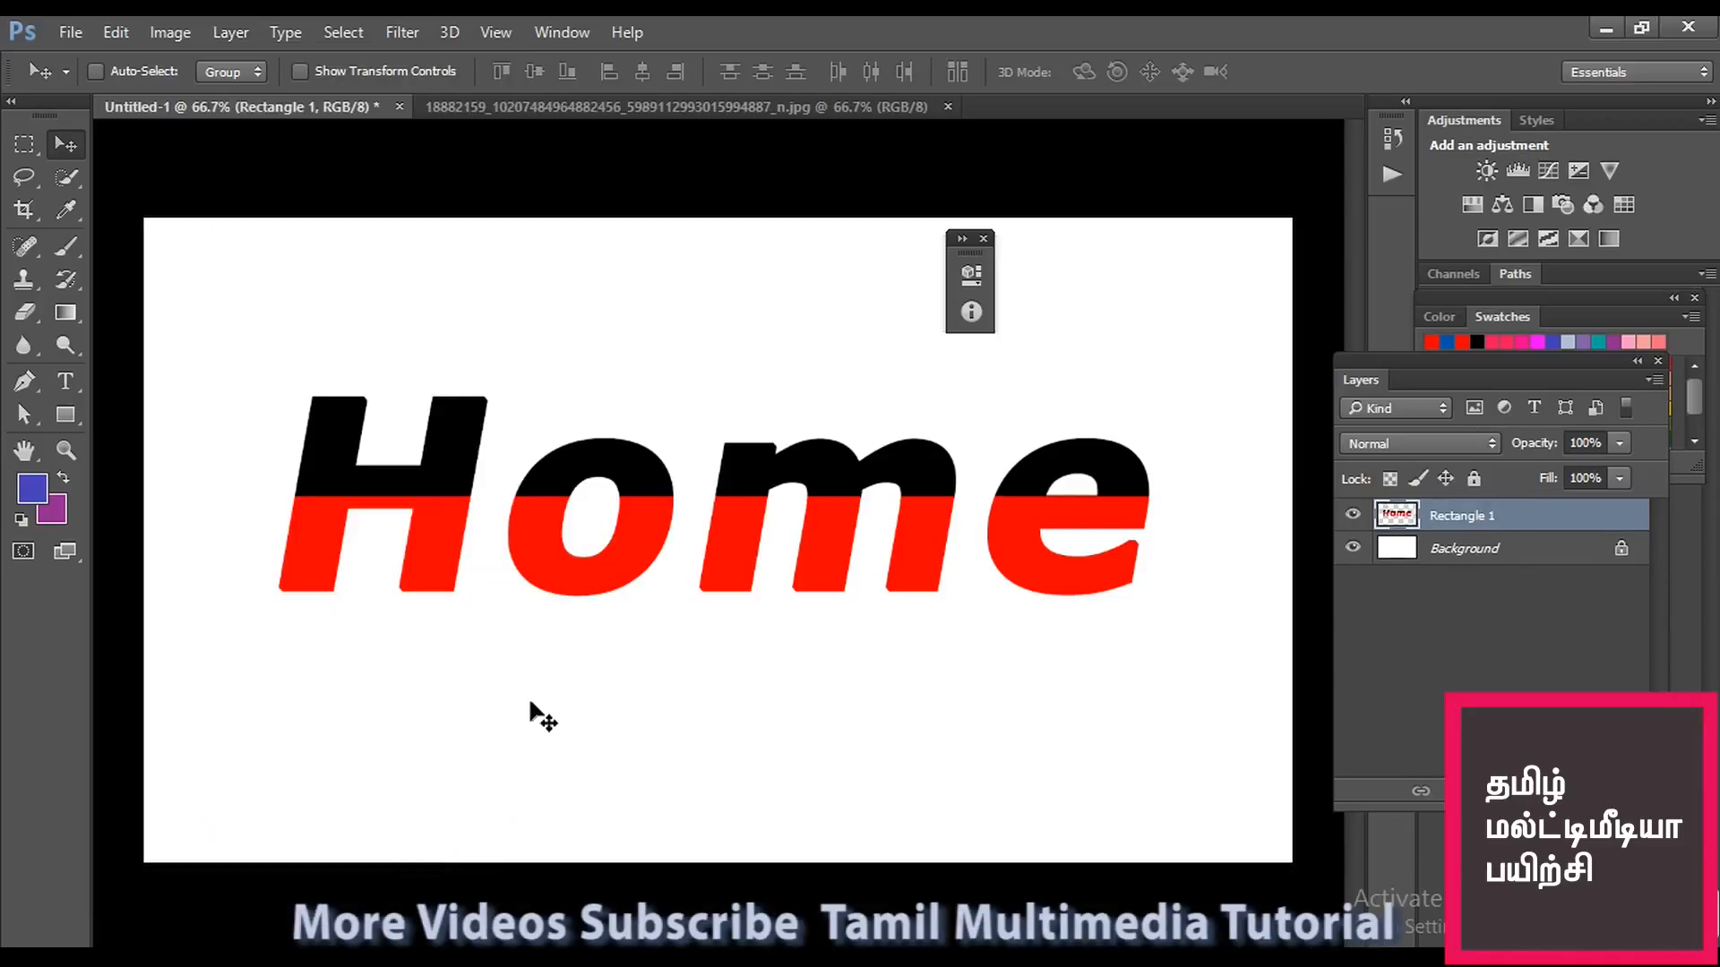
# Move the merged two-colour word up into the upper middle of the canvas.
pyautogui.moveTo(748, 518)
pyautogui.mouseDown()
pyautogui.moveTo(748, 573)
pyautogui.moveTo(751, 541)
pyautogui.mouseUp()
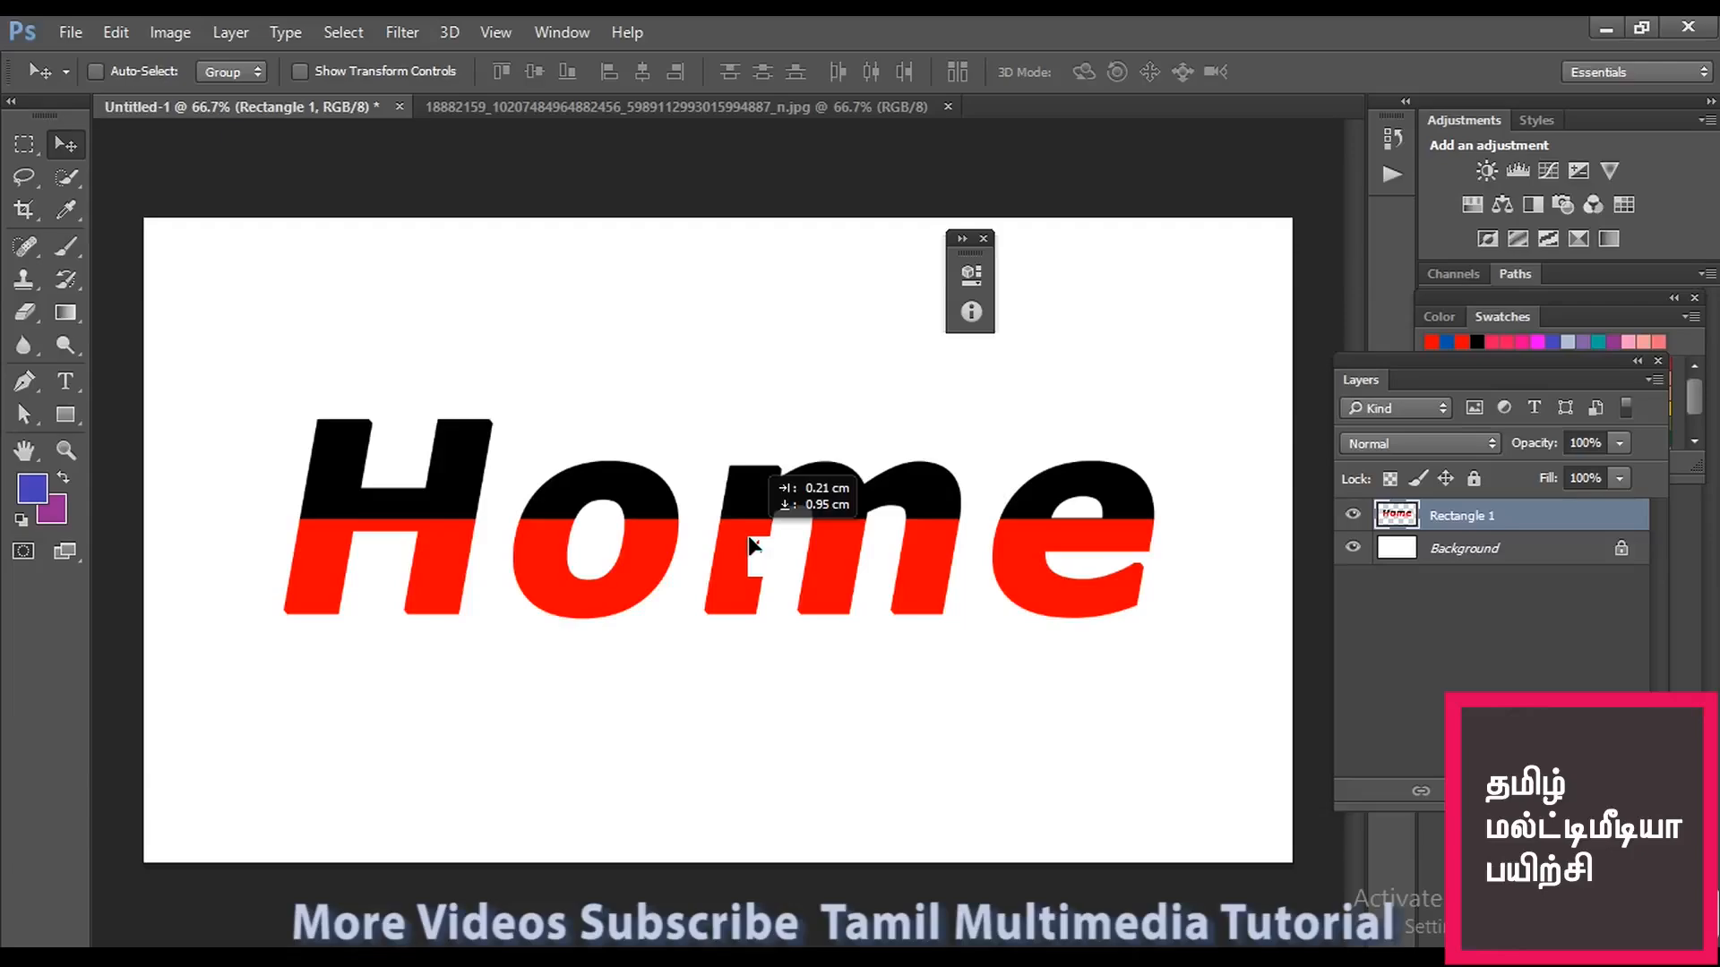
pyautogui.moveTo(750, 538); pyautogui.dragTo(749, 537)
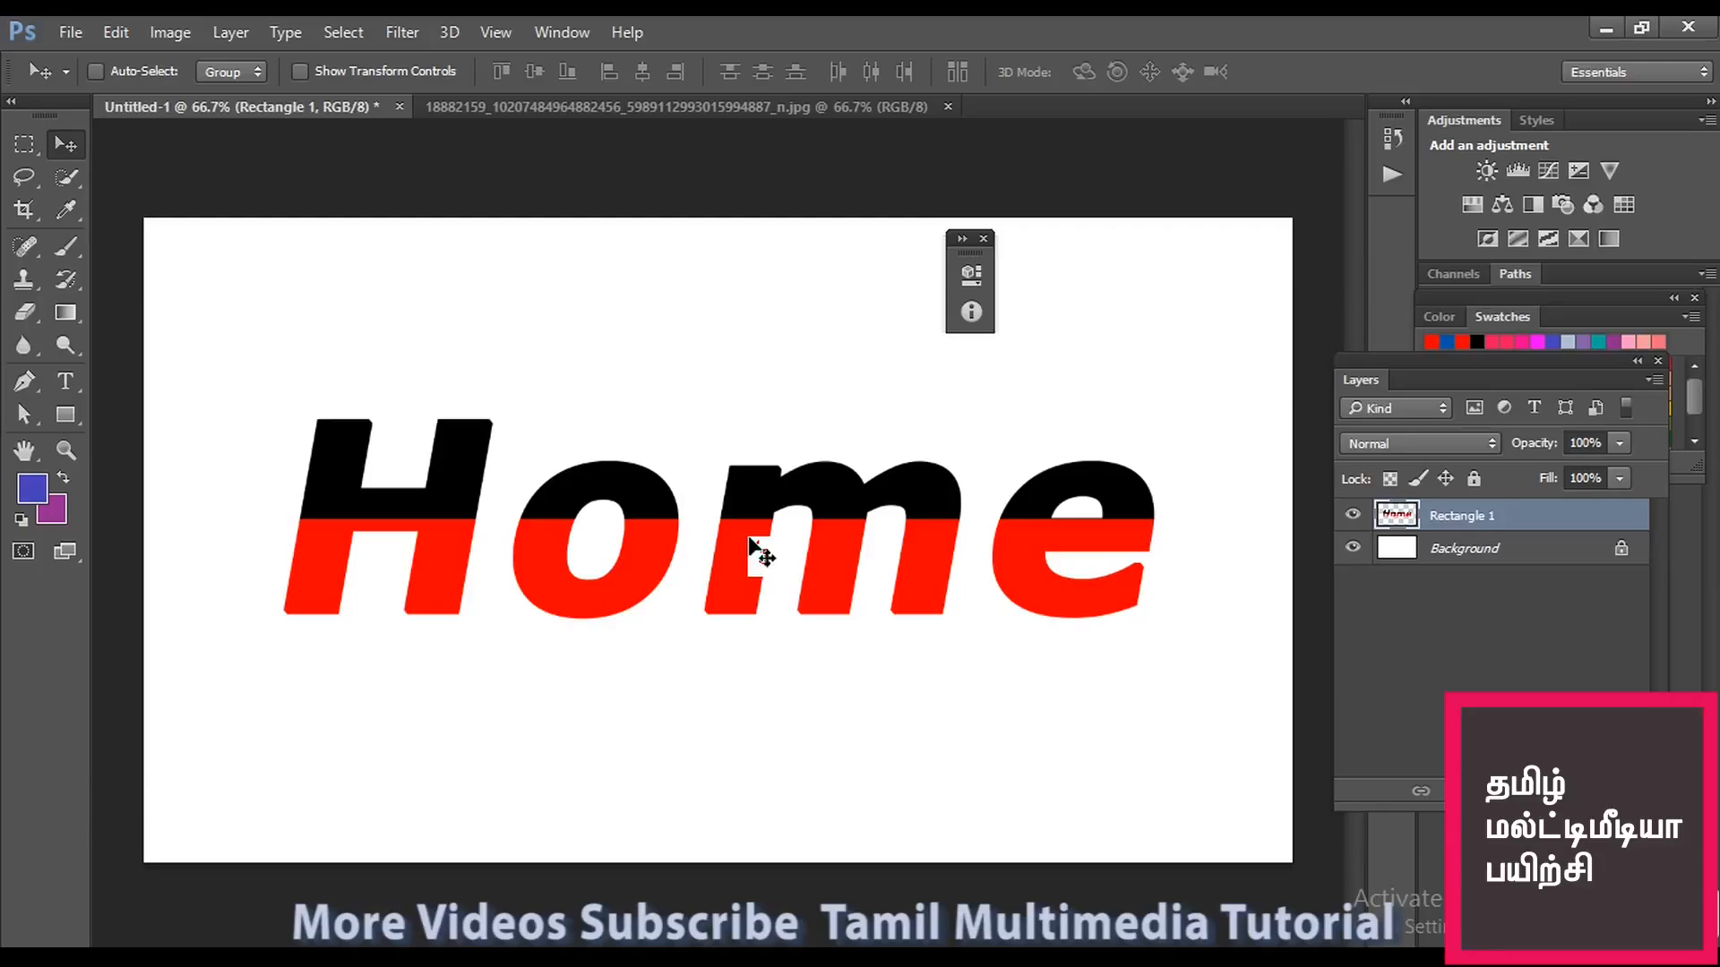
pyautogui.moveTo(761, 526); pyautogui.dragTo(756, 438)
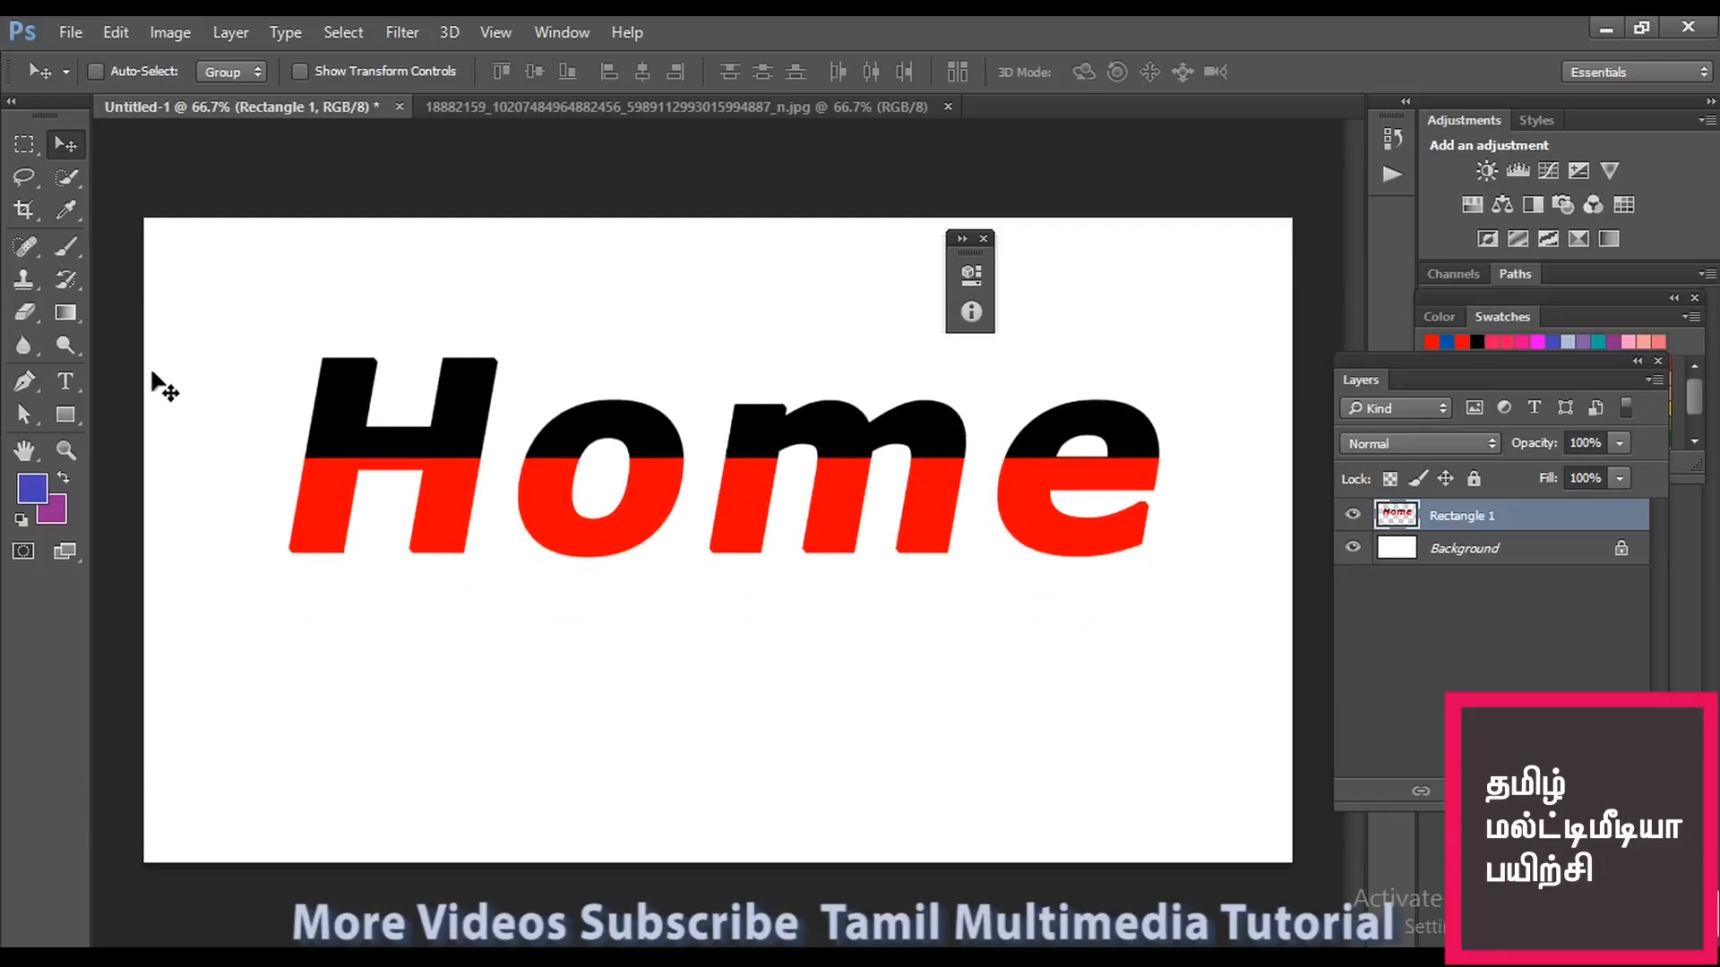
# Draw a second rectangle about 1153 by 317 px over the bottom of the word and below it, and fill it blue.
pyautogui.click(70, 421)
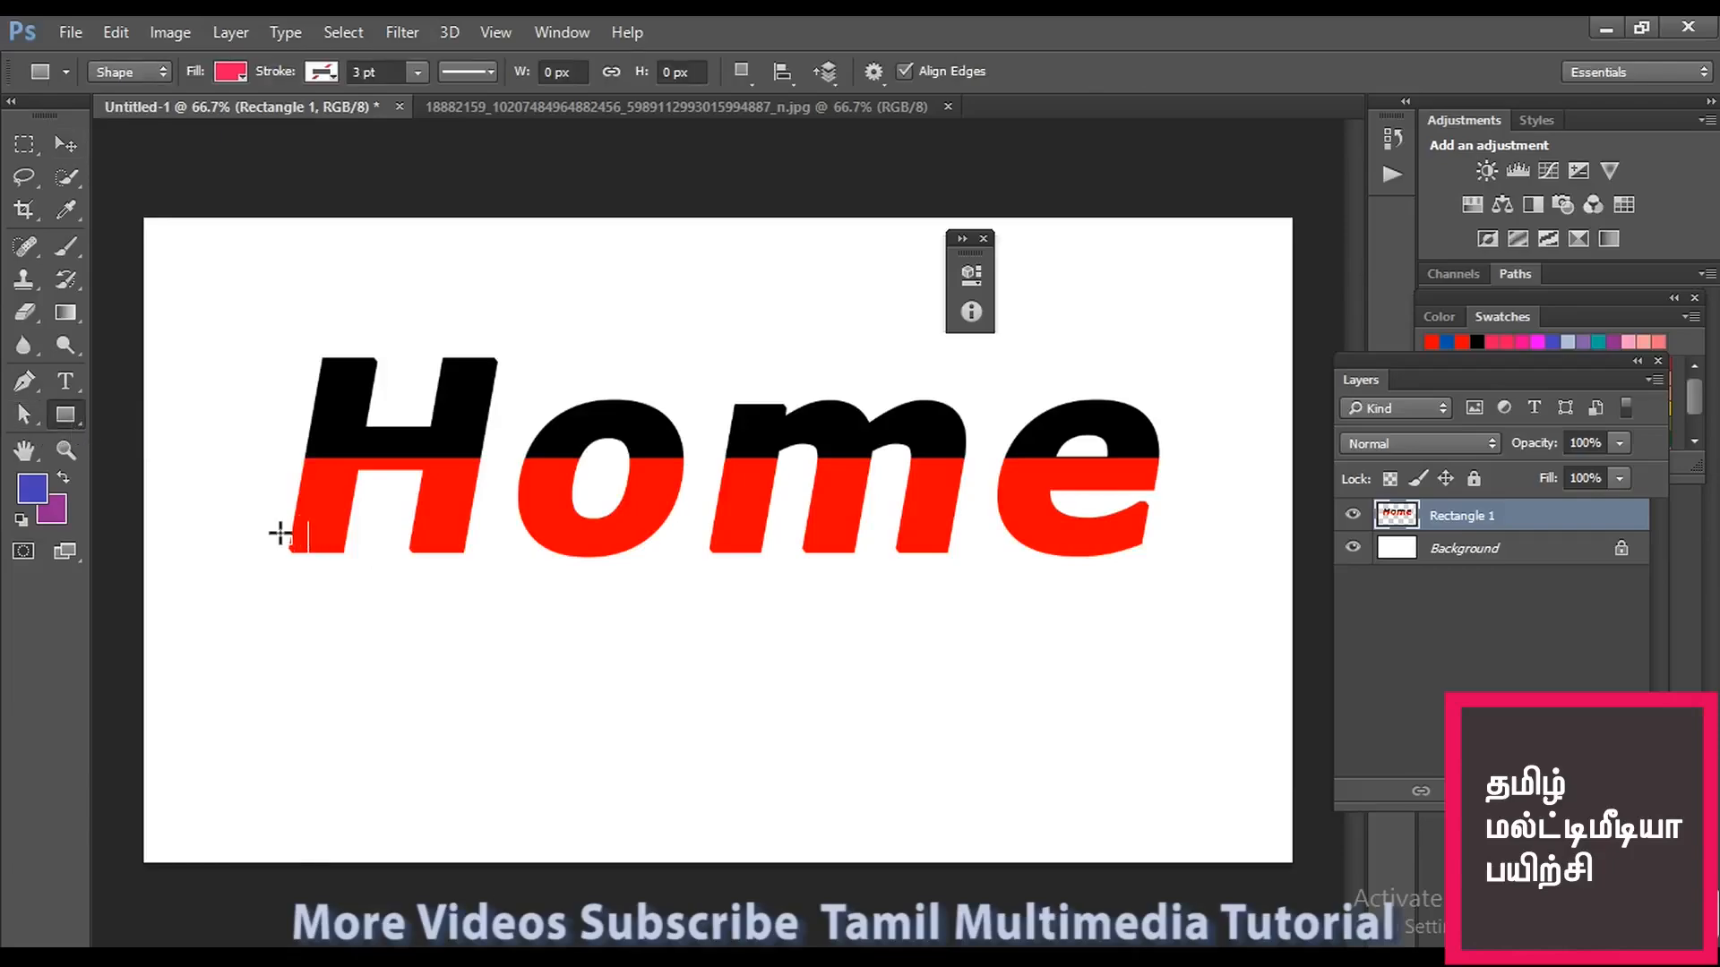
pyautogui.moveTo(256, 510); pyautogui.dragTo(1232, 784)
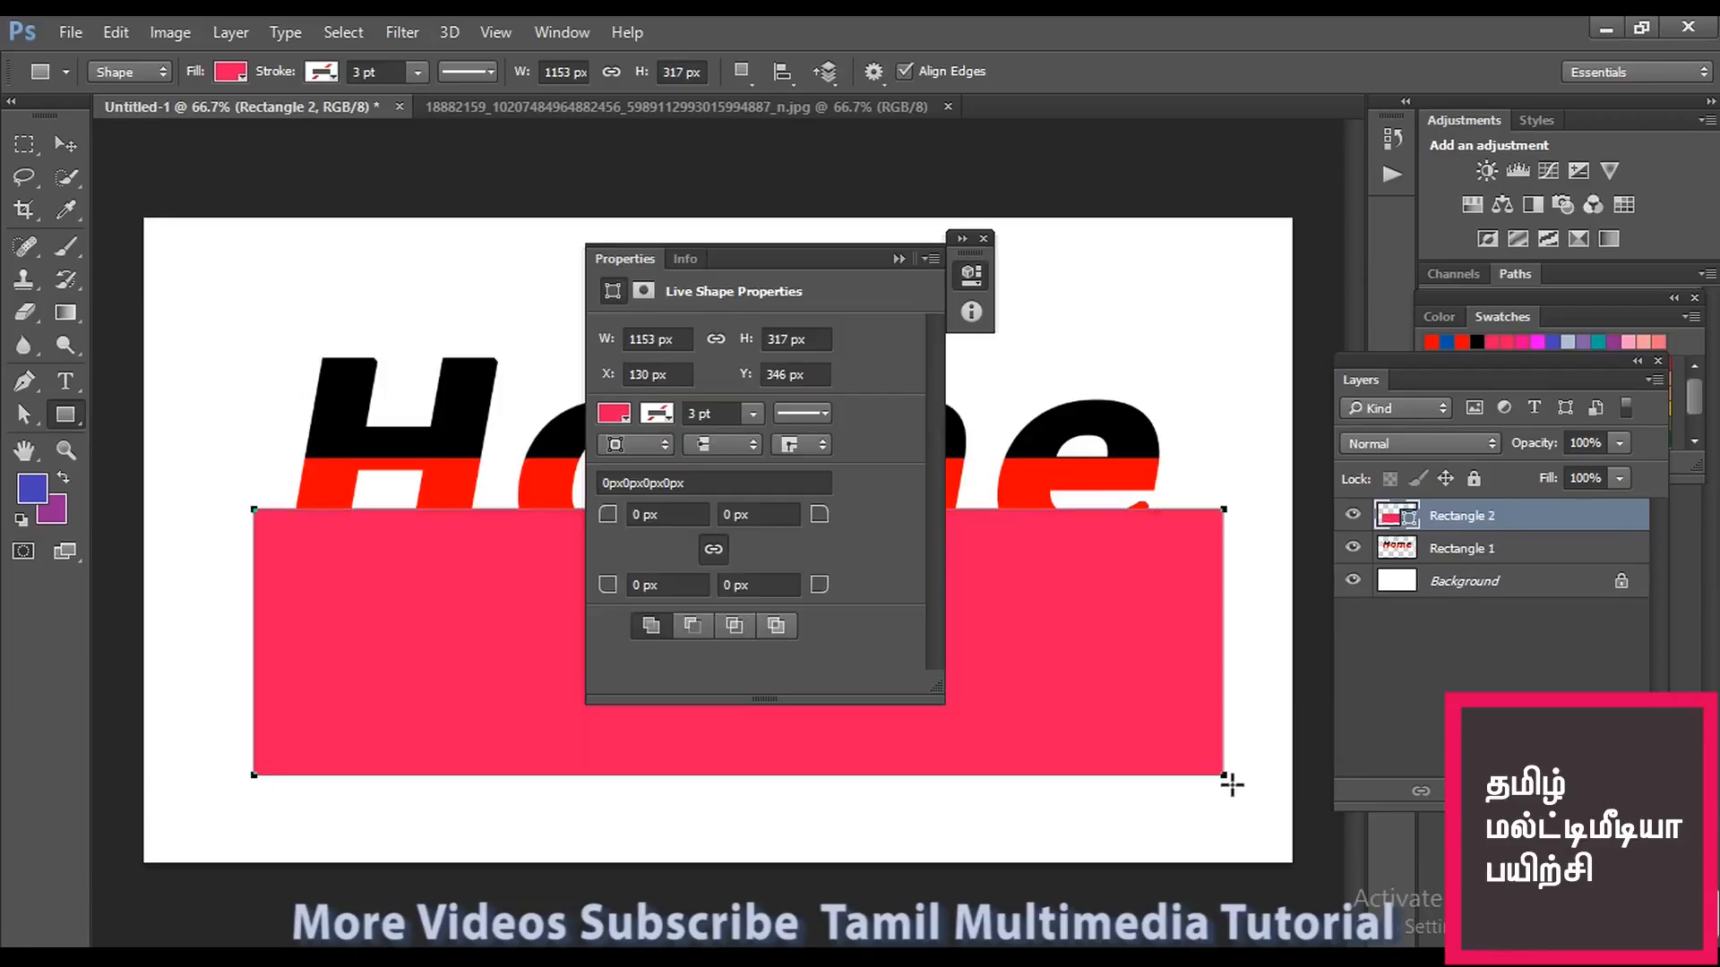
pyautogui.click(234, 74)
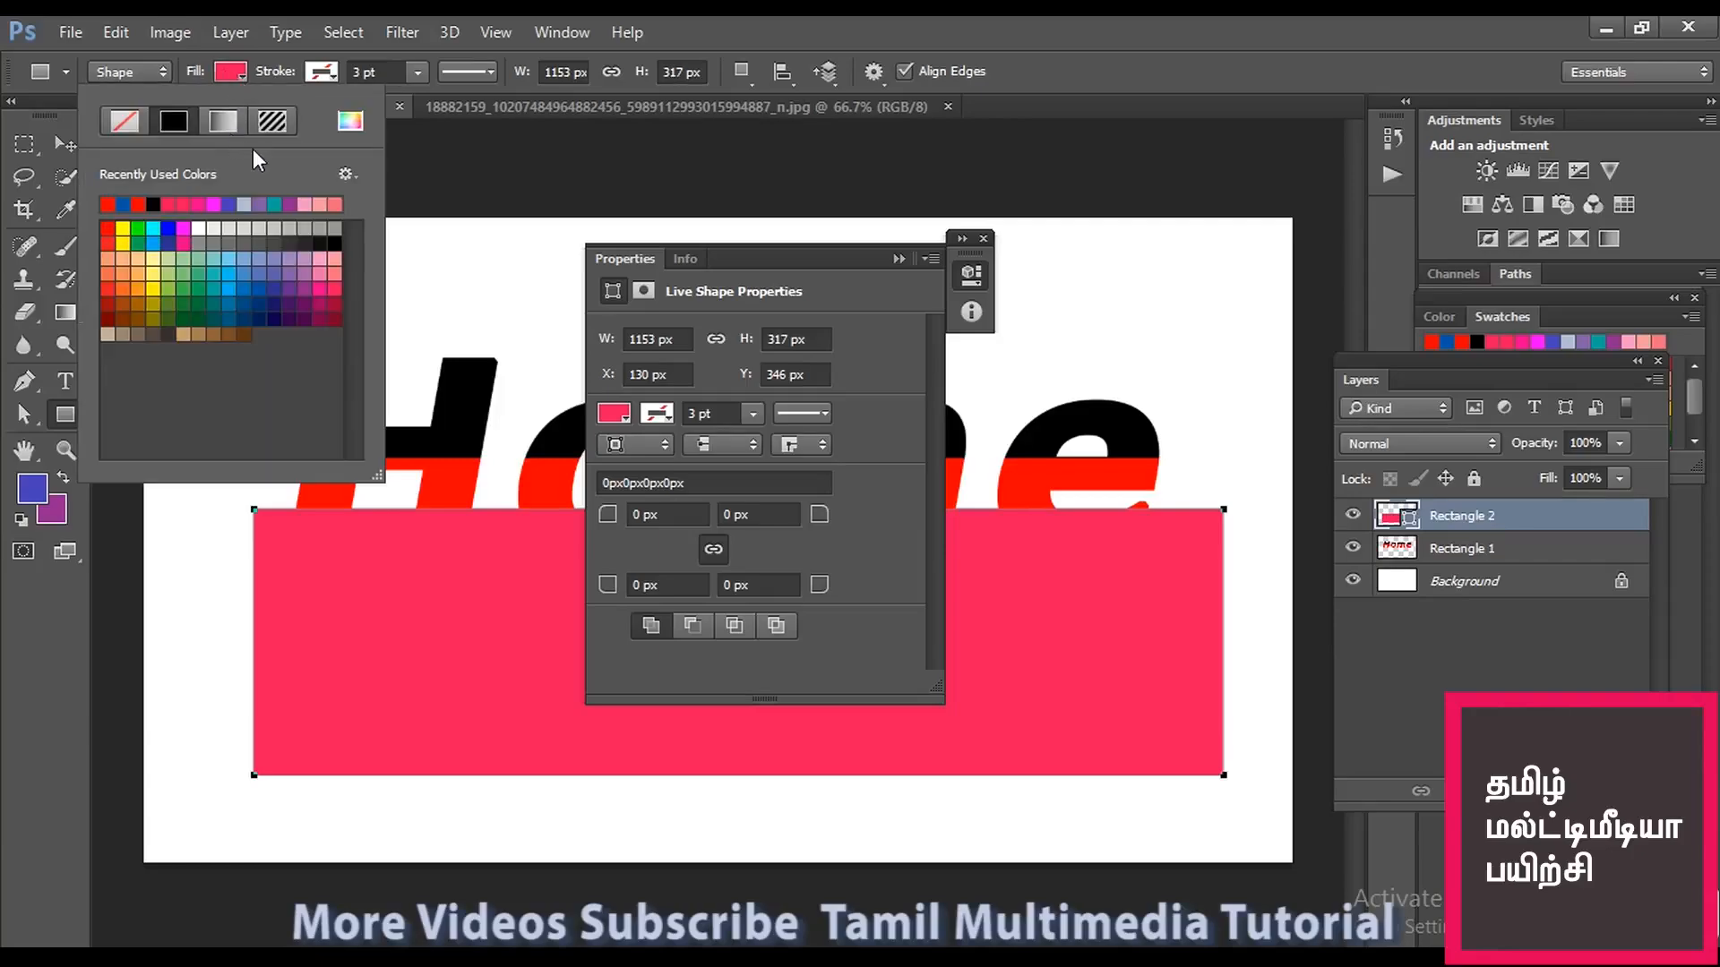
pyautogui.click(275, 206)
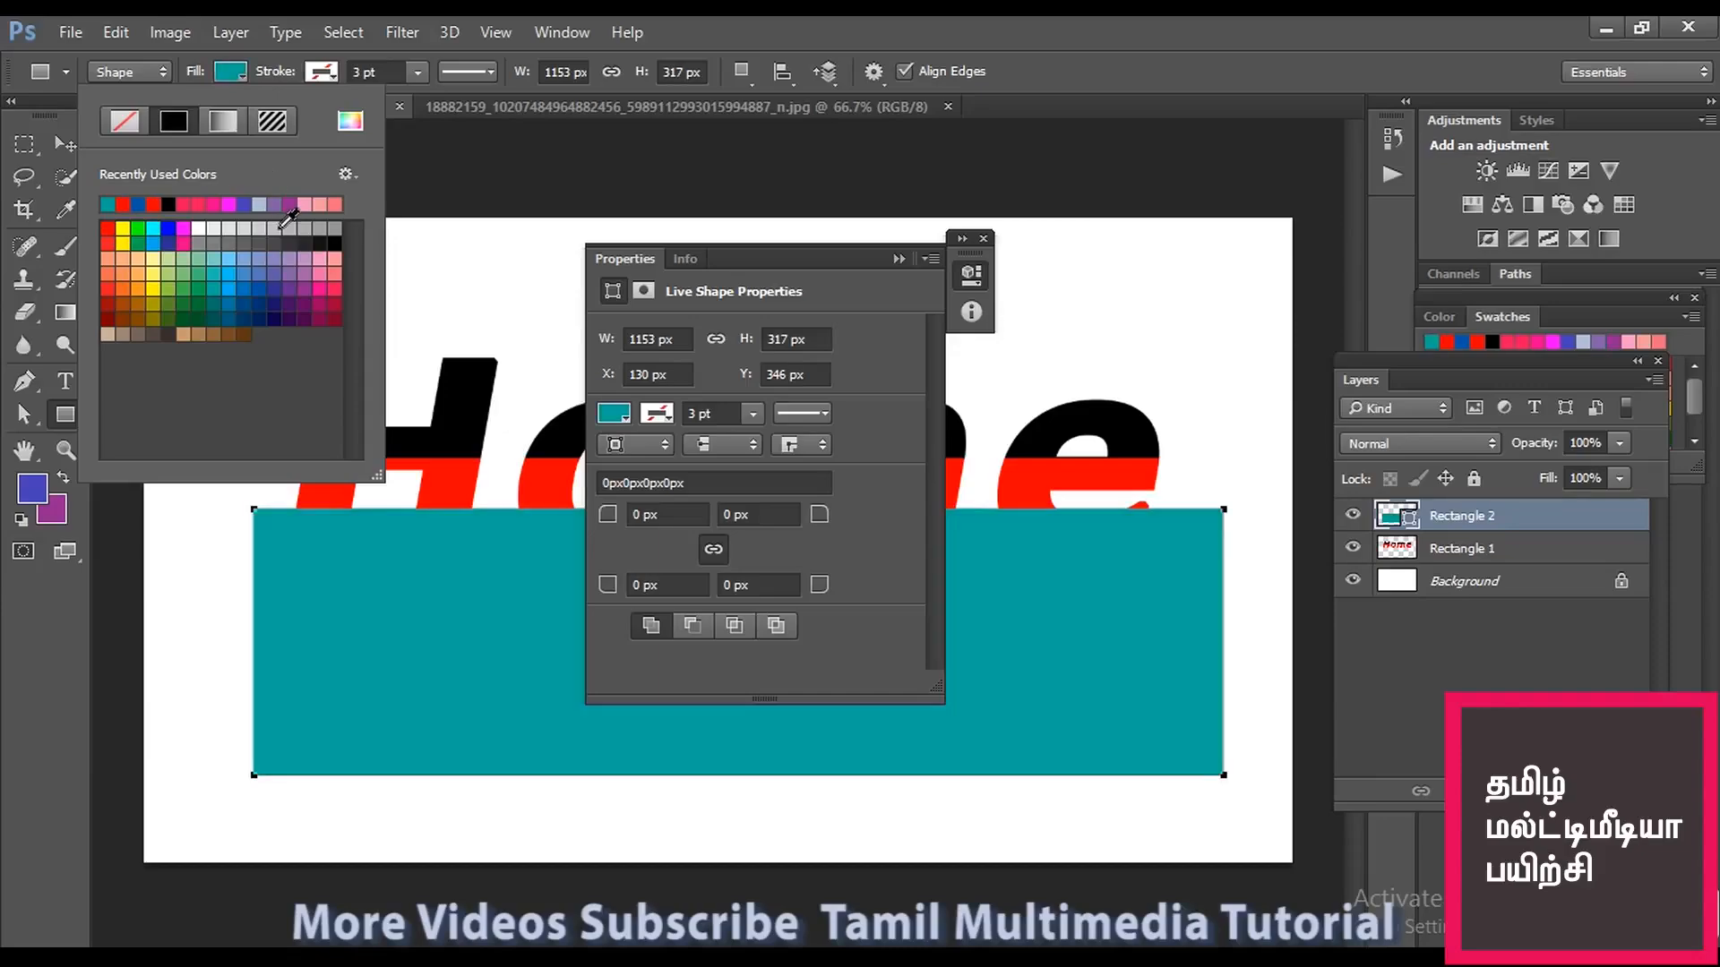
pyautogui.click(202, 240)
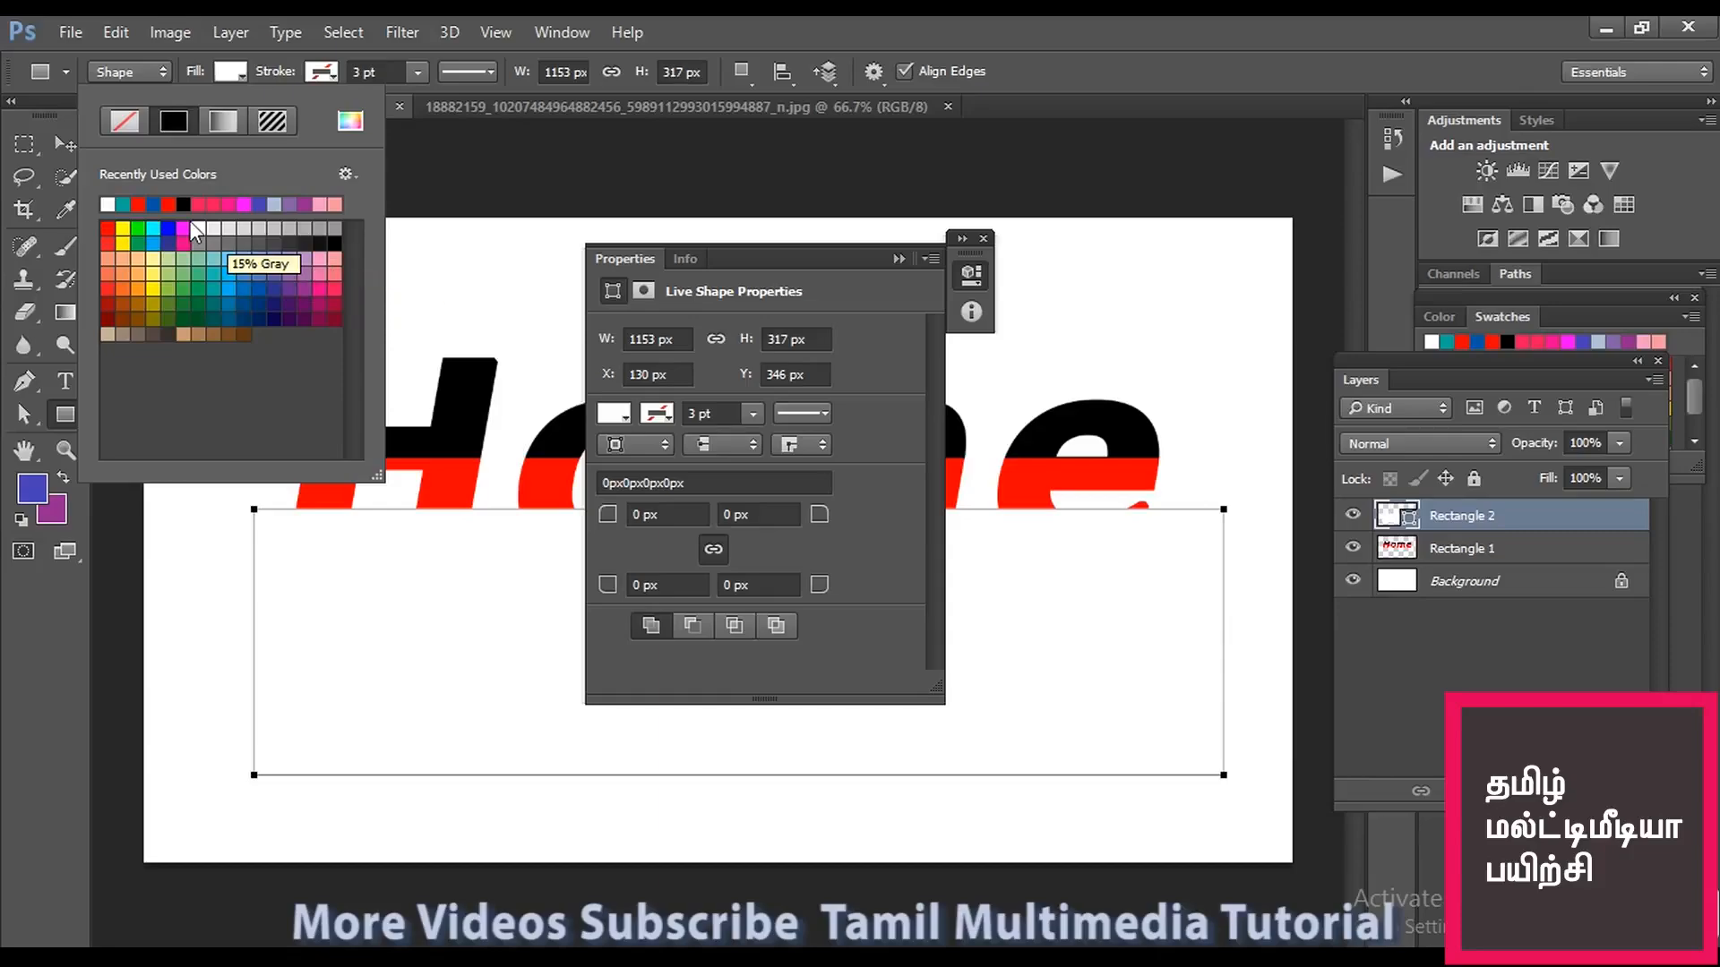
pyautogui.click(190, 253)
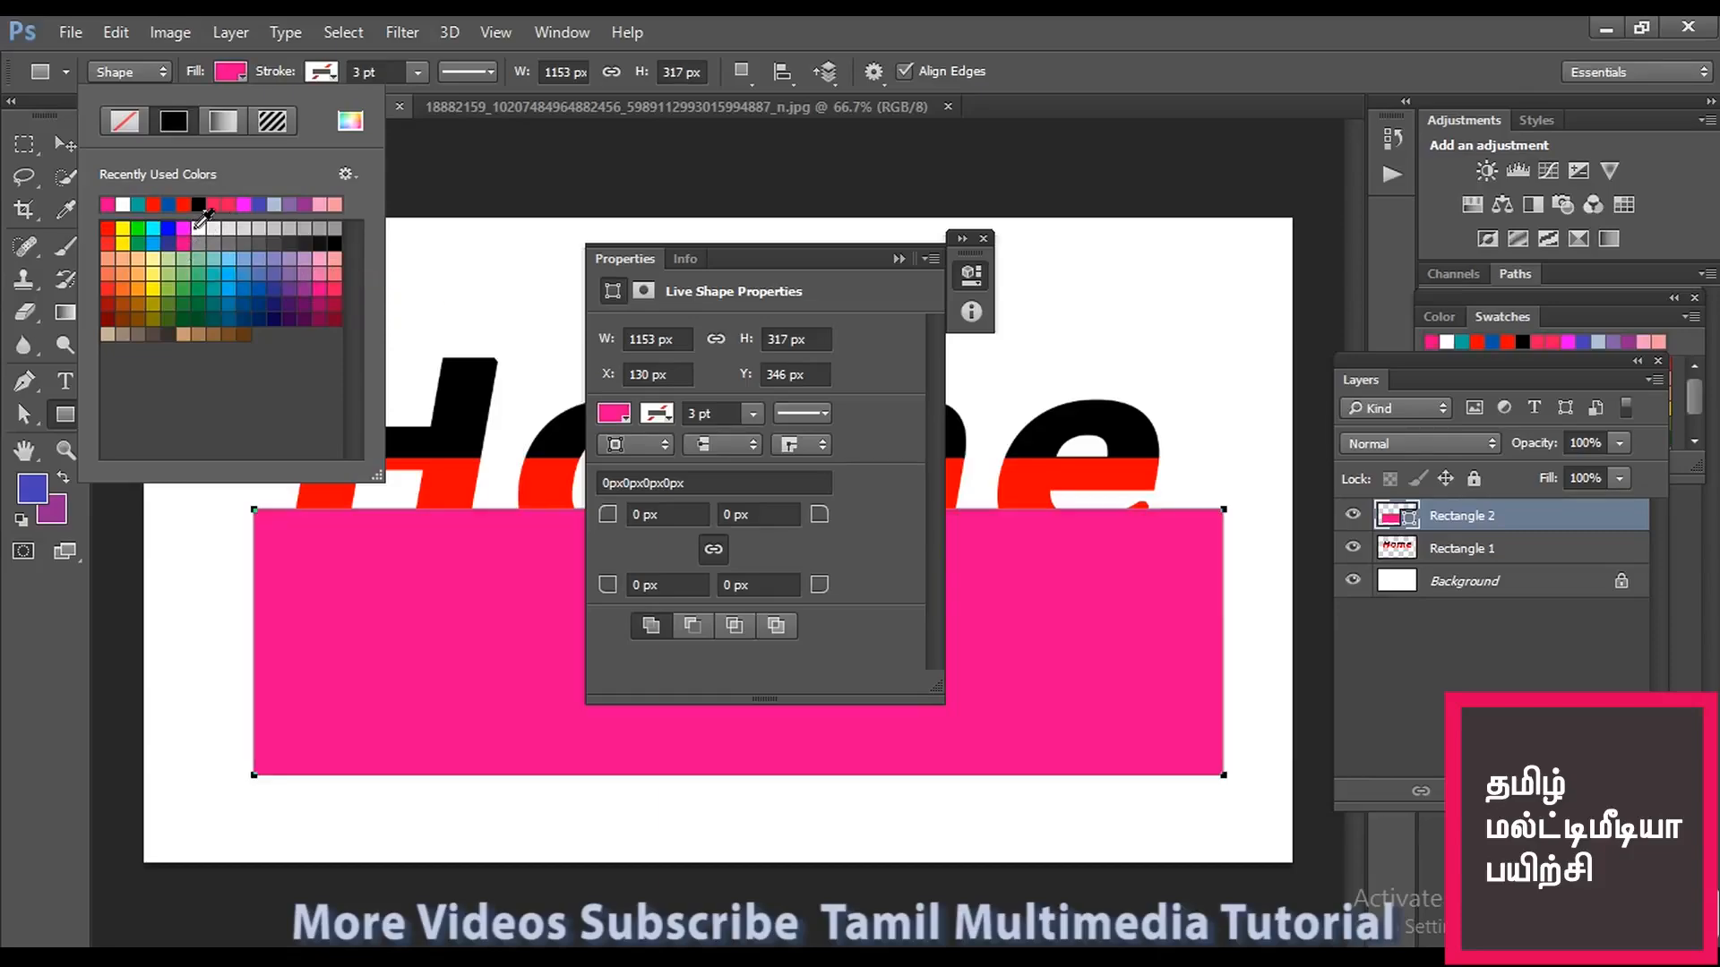
pyautogui.click(178, 206)
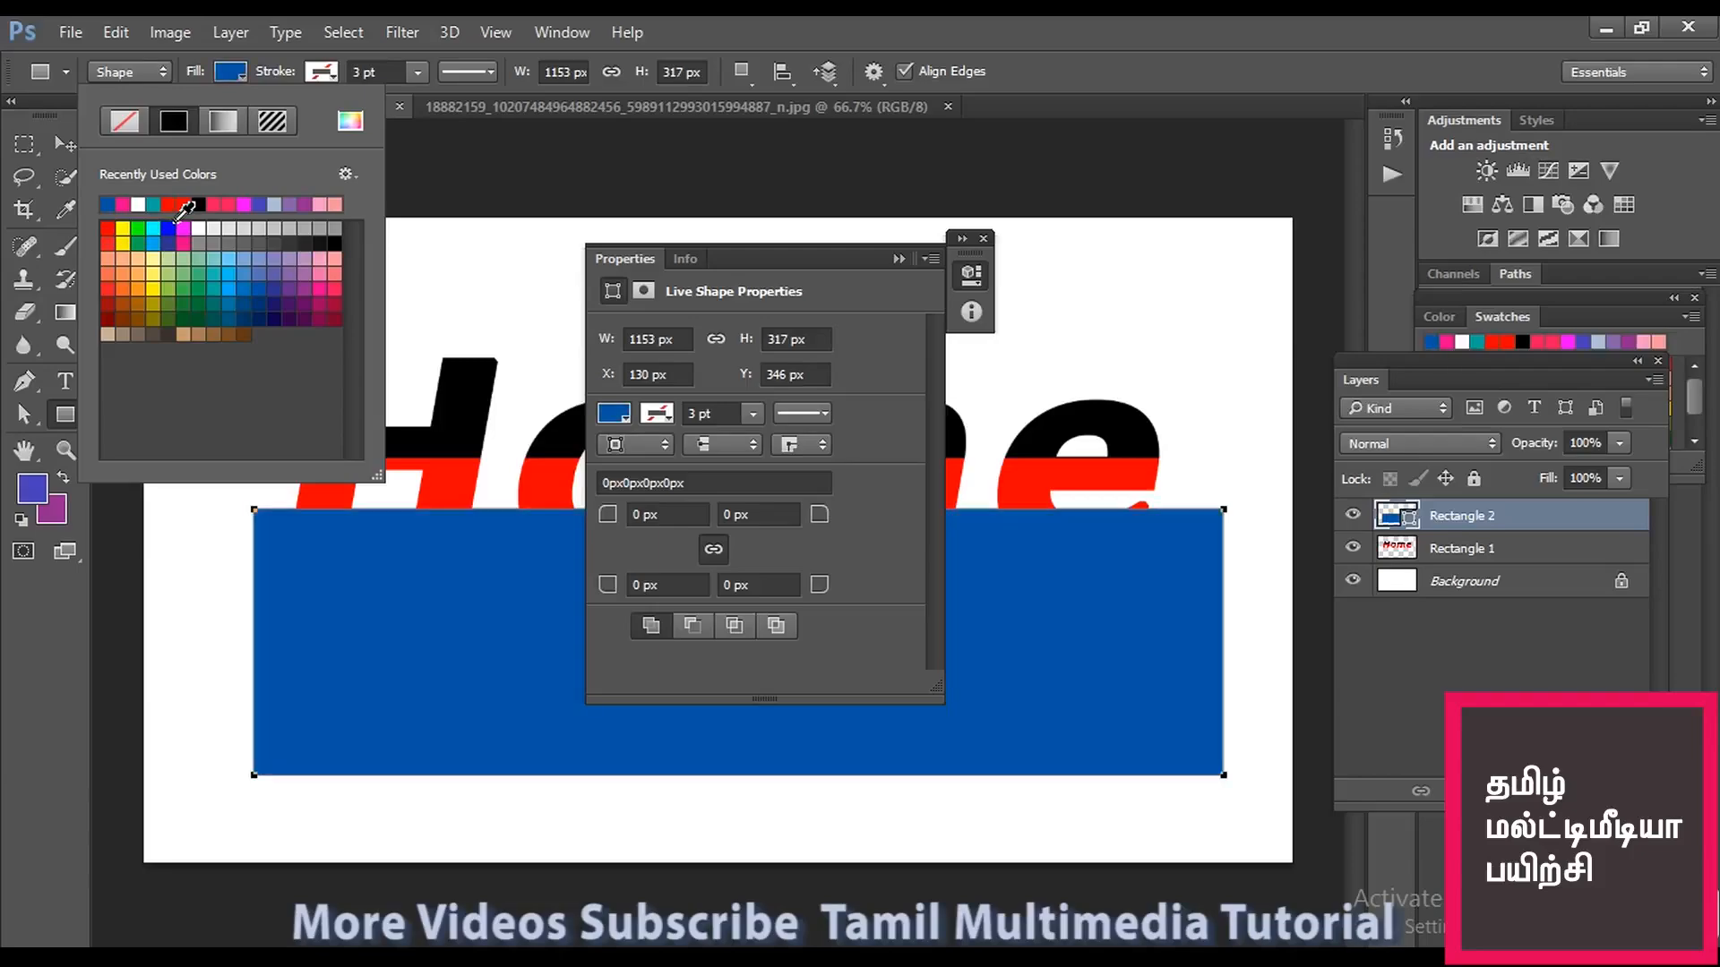
pyautogui.click(73, 143)
pyautogui.click(72, 142)
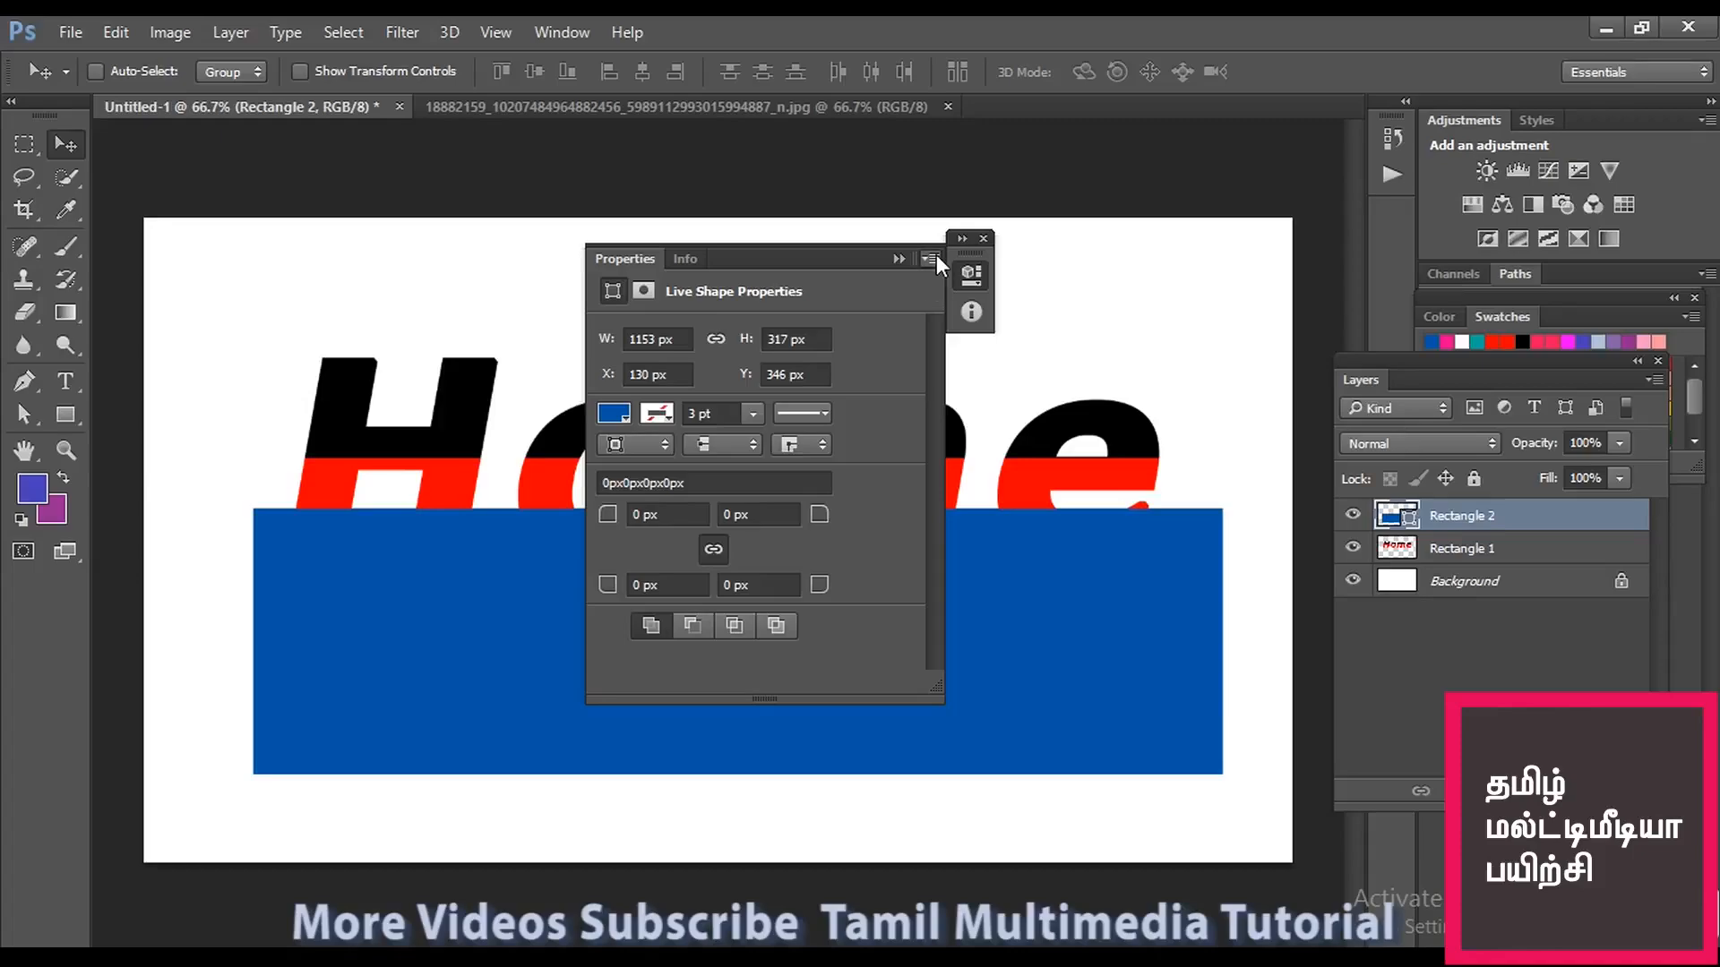
pyautogui.click(984, 239)
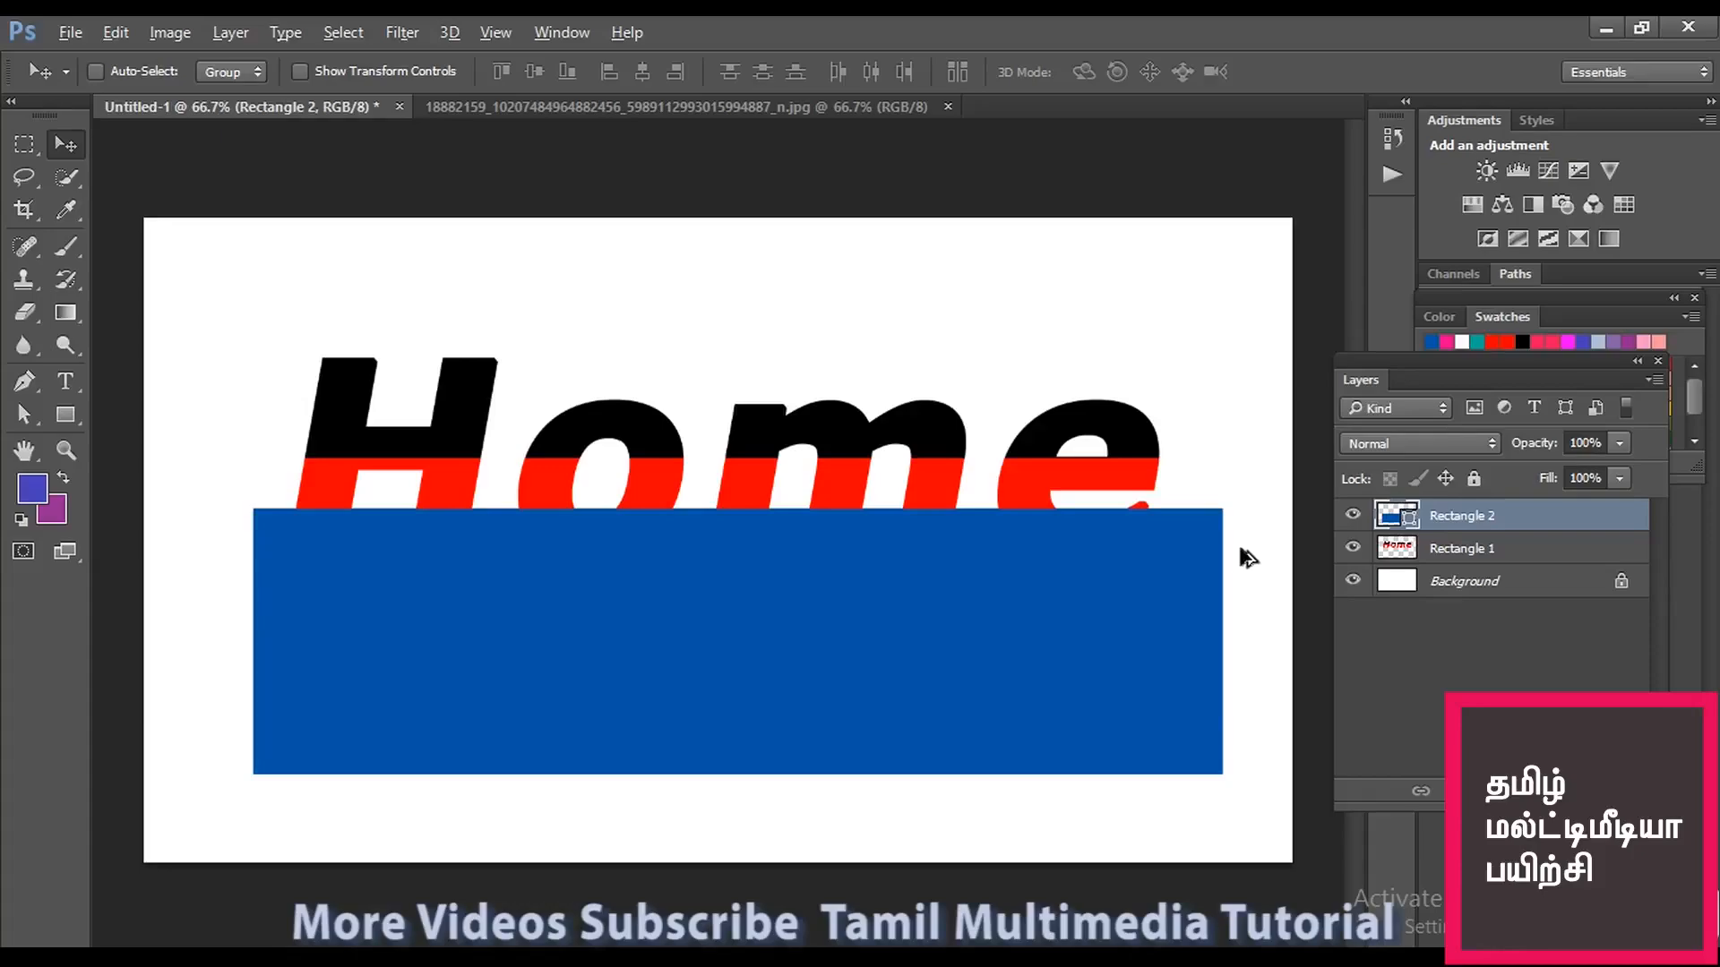
# Clip the blue rectangle to the merged word and nudge it up to narrow the red band.
pyautogui.hotkey('ctrl', 'alt', 'g')
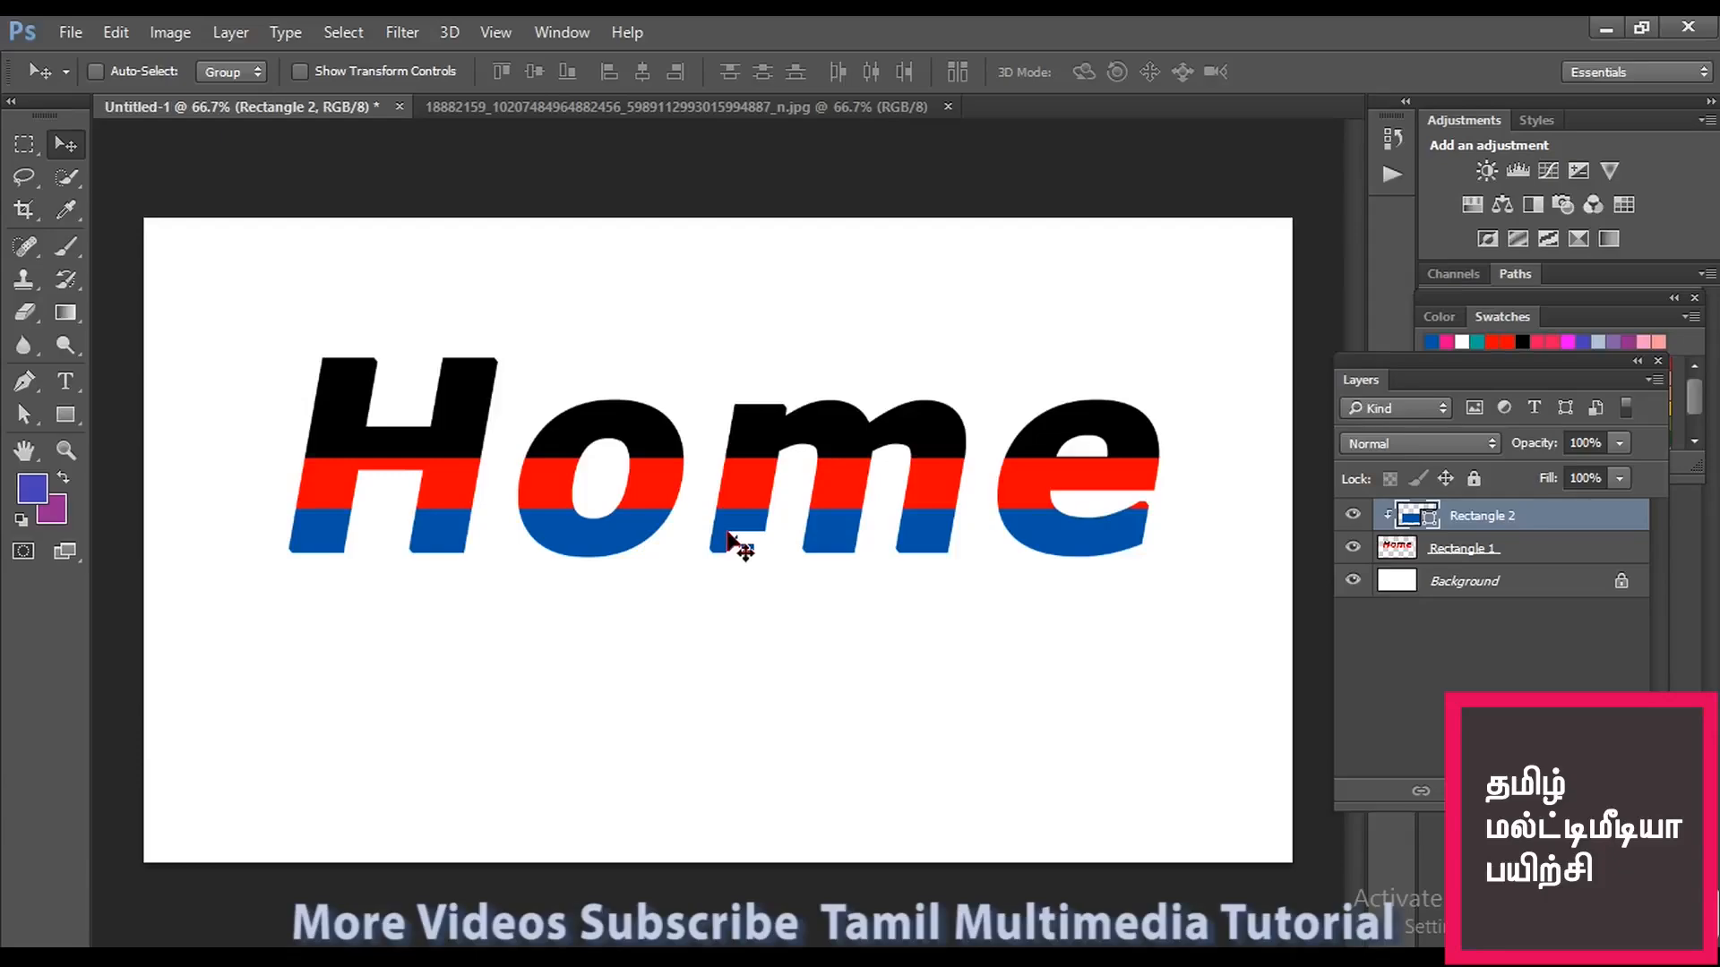
pyautogui.hotkey('shift', 'Up')
pyautogui.hotkey('shift', 'Up')
pyautogui.hotkey('shift', 'Up')
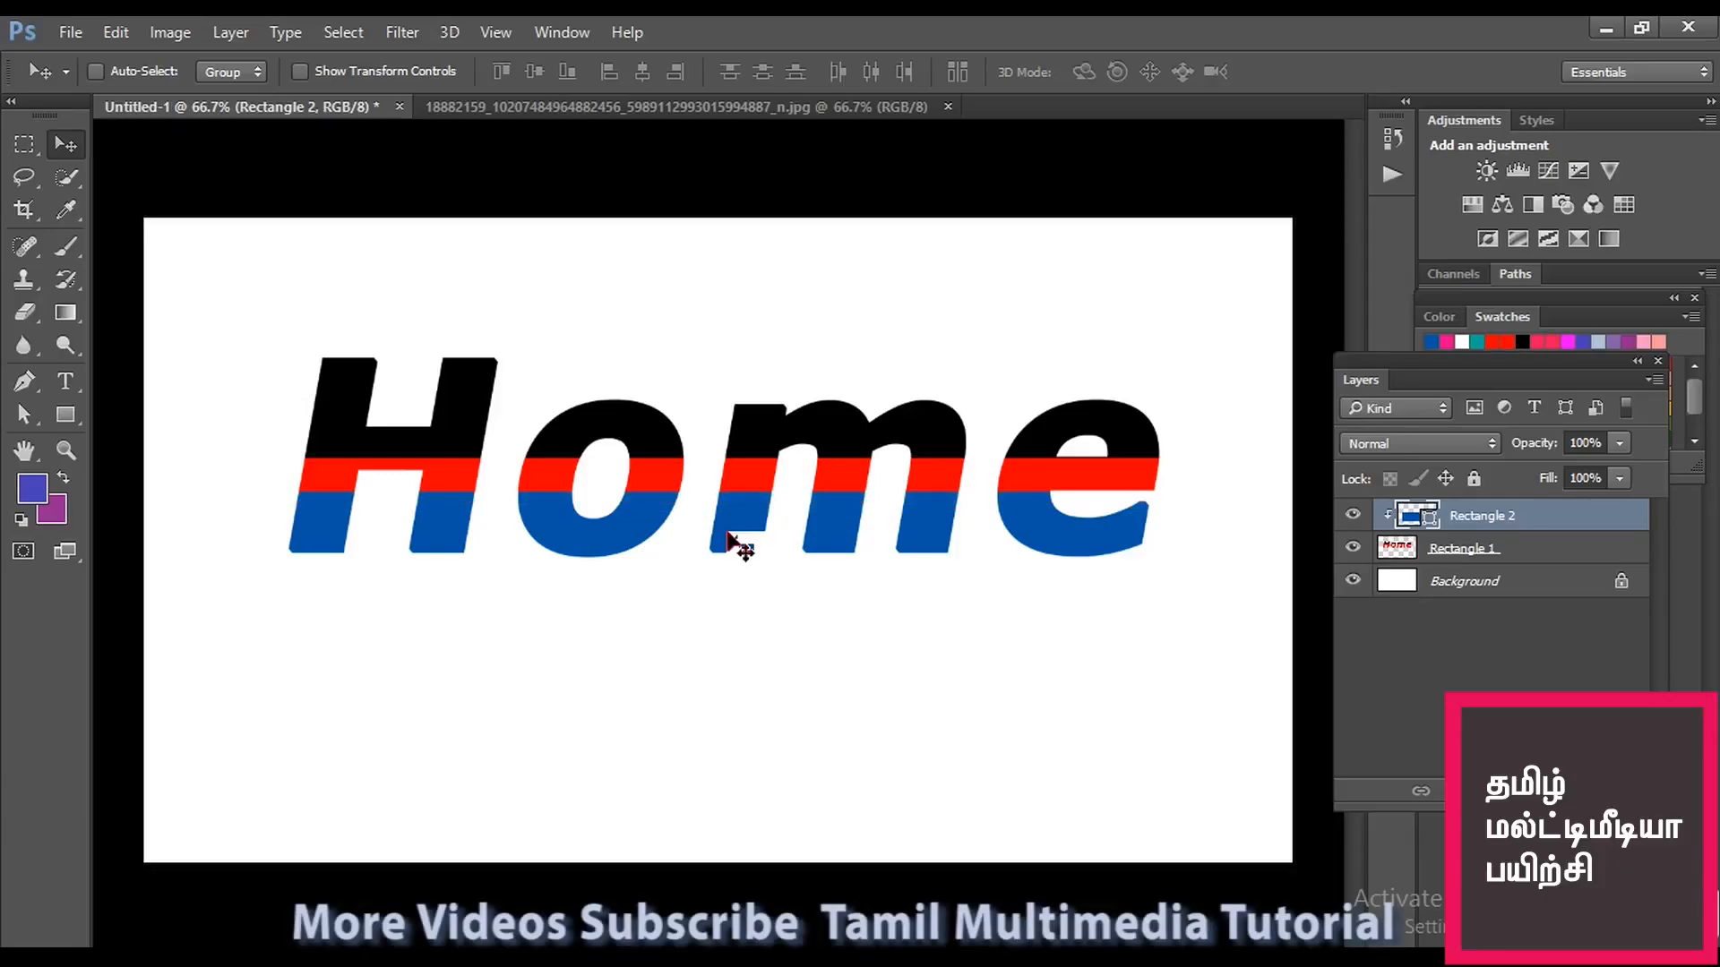